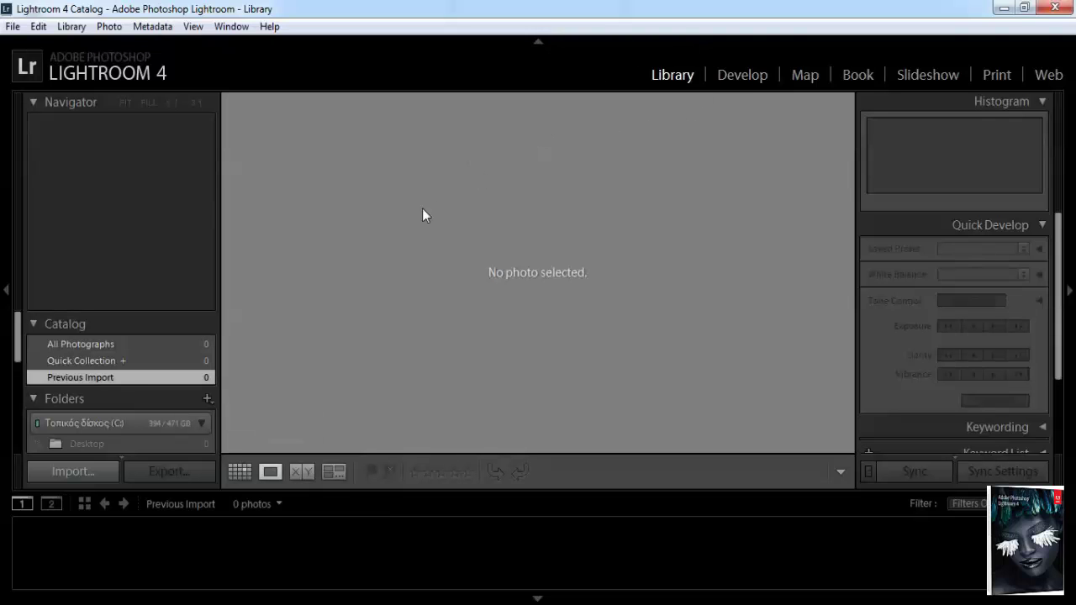
- Import the beach portrait from the Desktop folder into the Lightroom catalog
left_click(82, 473)
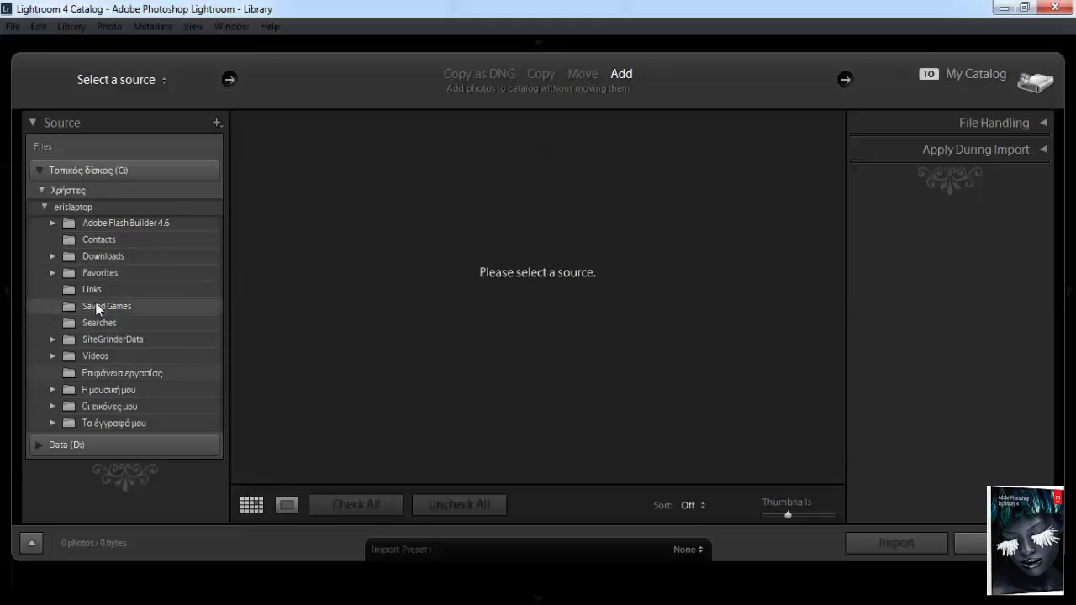
left_click(116, 370)
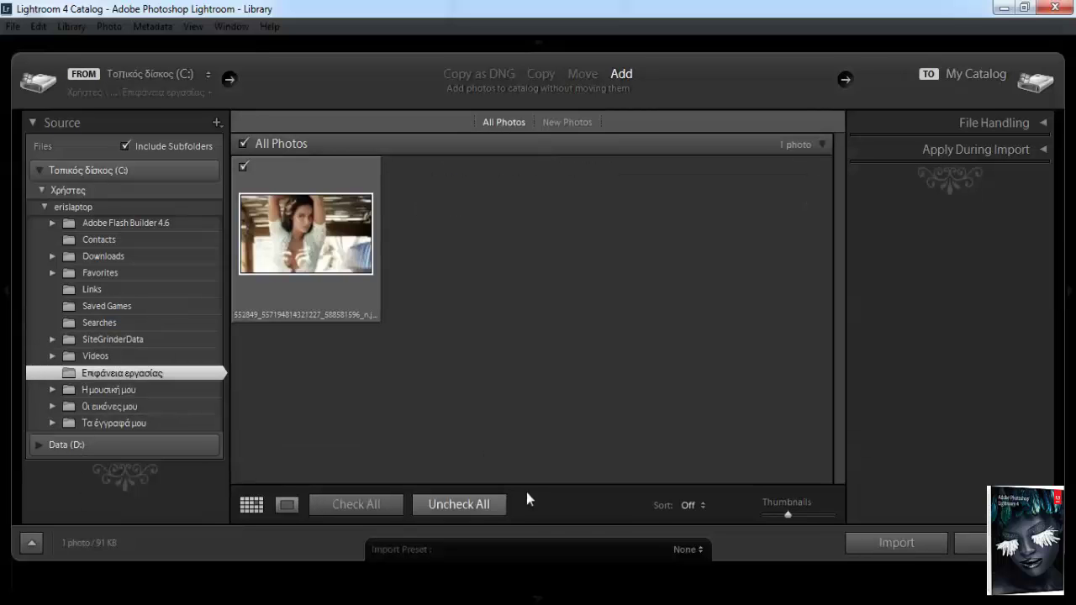
left_click(887, 541)
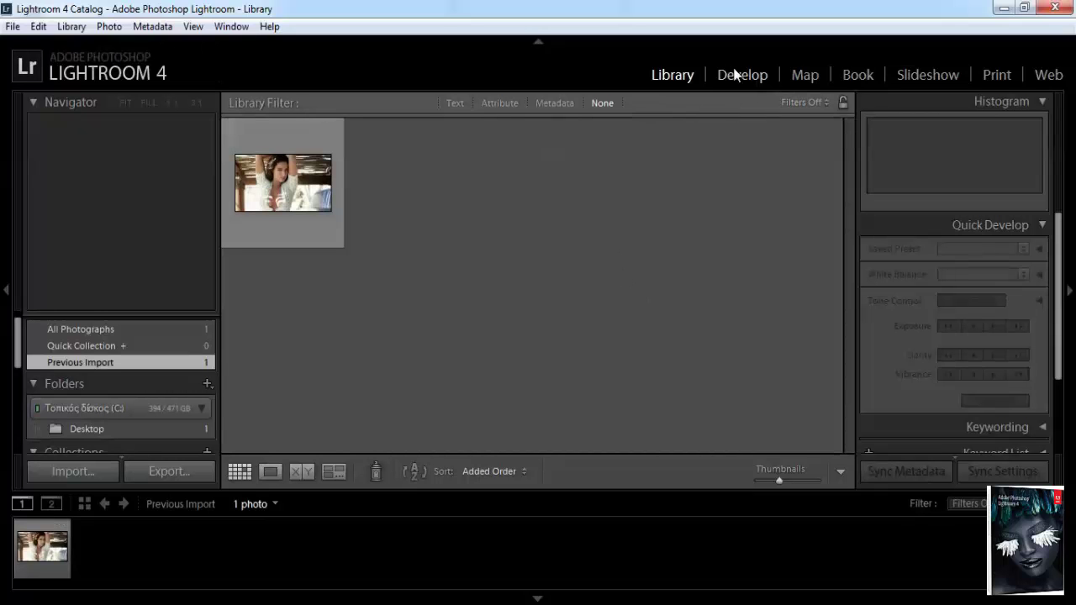
left_click(82, 474)
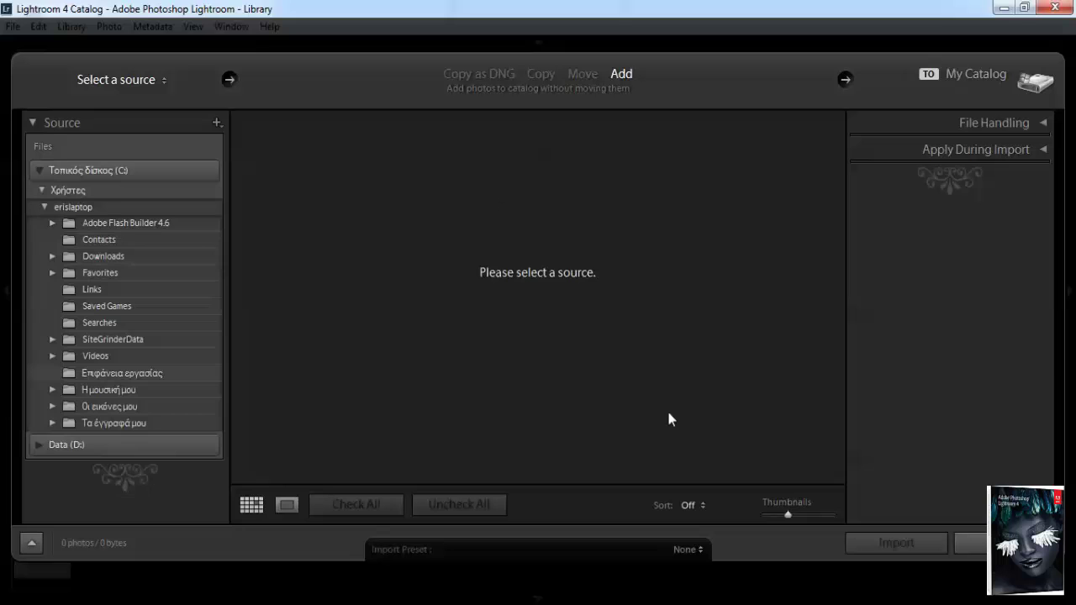
left_click(967, 539)
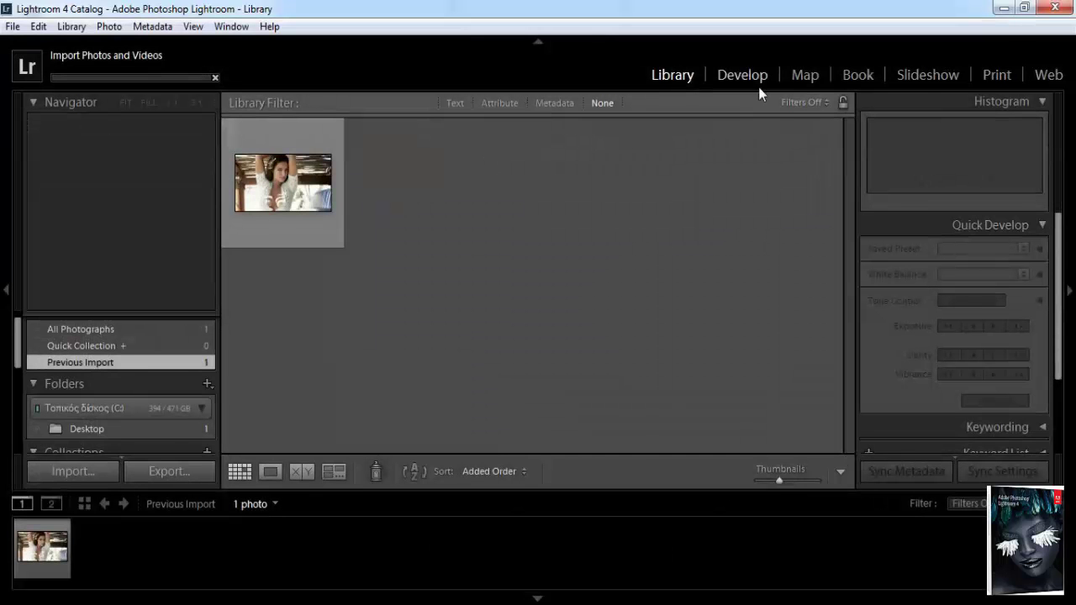
- Select the imported beach photo and open it in the Develop module
left_click(758, 78)
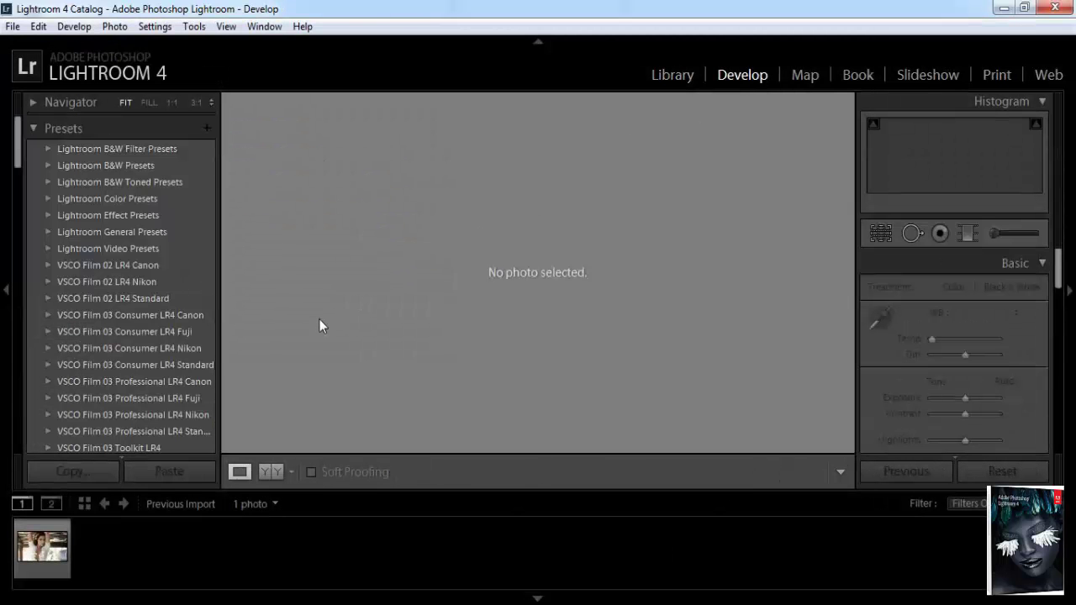
left_click(681, 76)
left_click(252, 143)
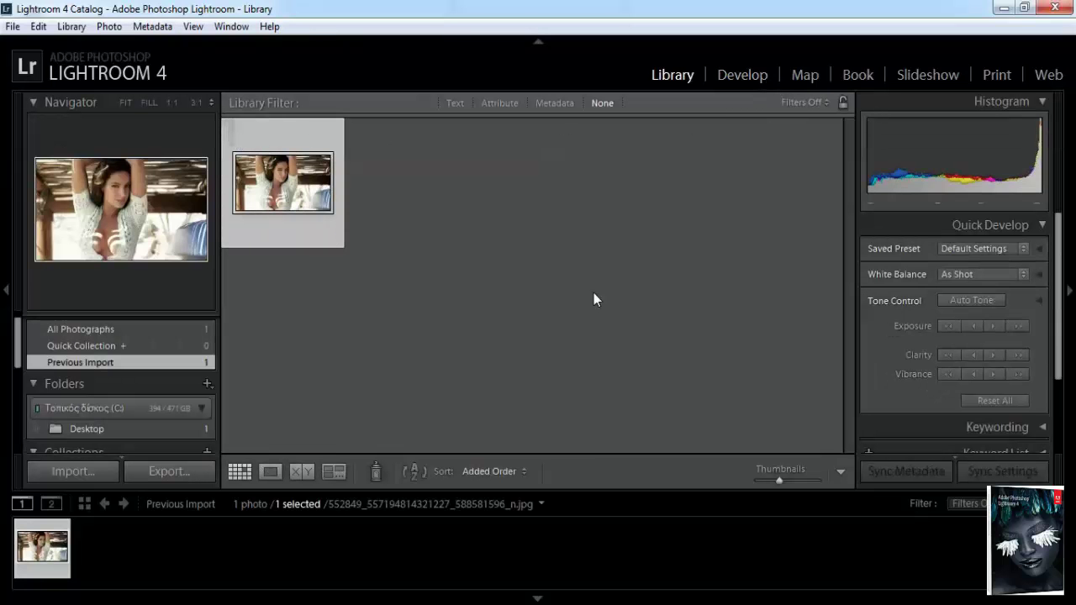
left_click(740, 76)
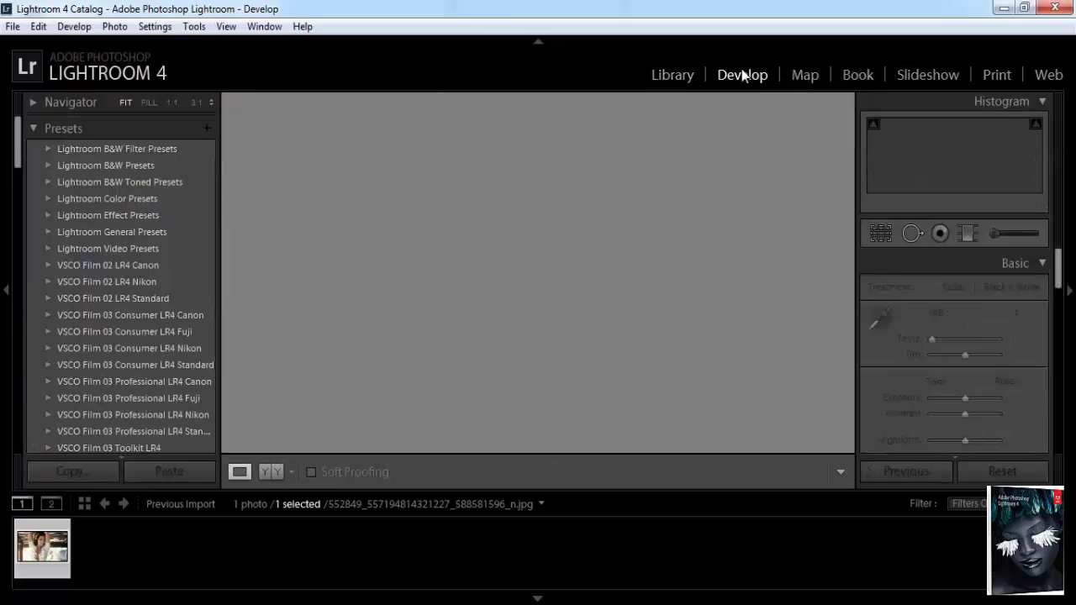
left_click(676, 81)
left_click(737, 73)
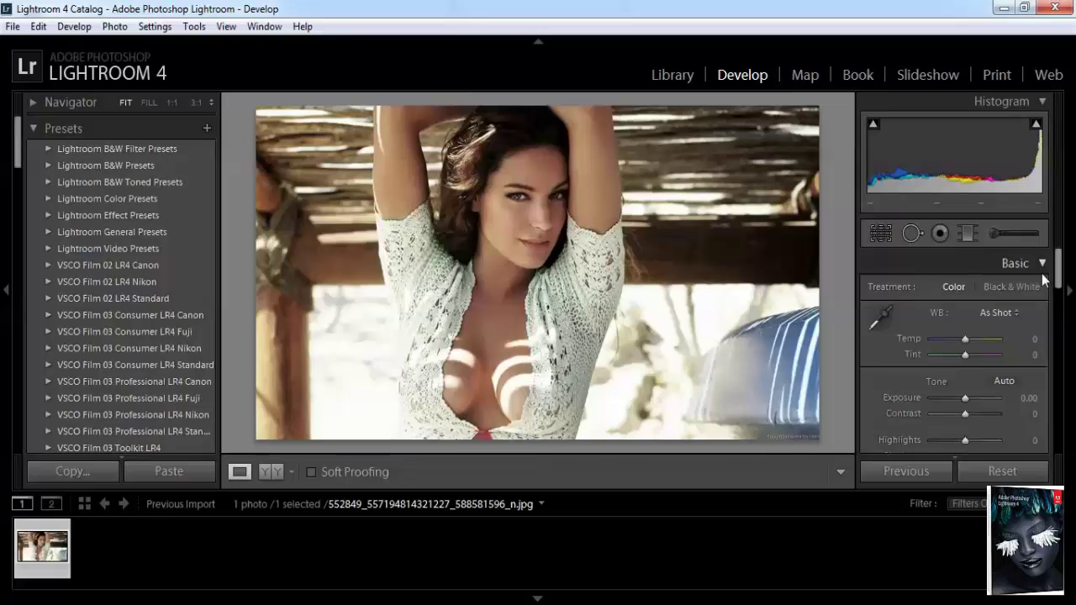
- Warm the white balance by setting Temp to +24
scroll(1057, 243, "down", 5)
scroll(1059, 235, "up", 5)
left_click_drag(965, 340, 966, 353)
- Raise the Sharpening Amount in the Detail panel
left_click_drag(1054, 275, 1041, 330)
left_click(1023, 330)
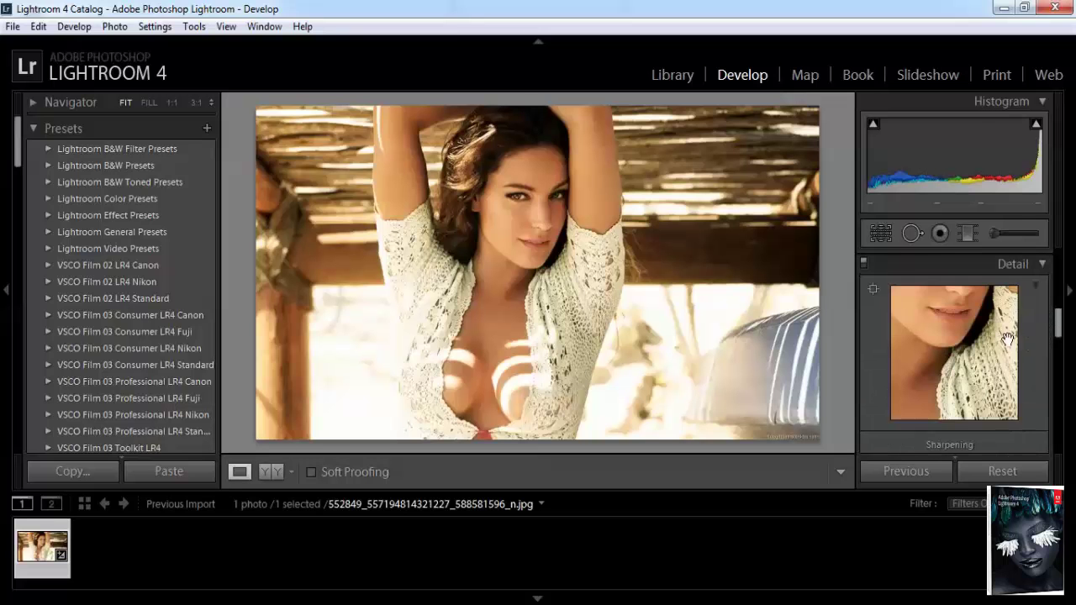
scroll(948, 336, "up", 1)
scroll(950, 344, "down", 2)
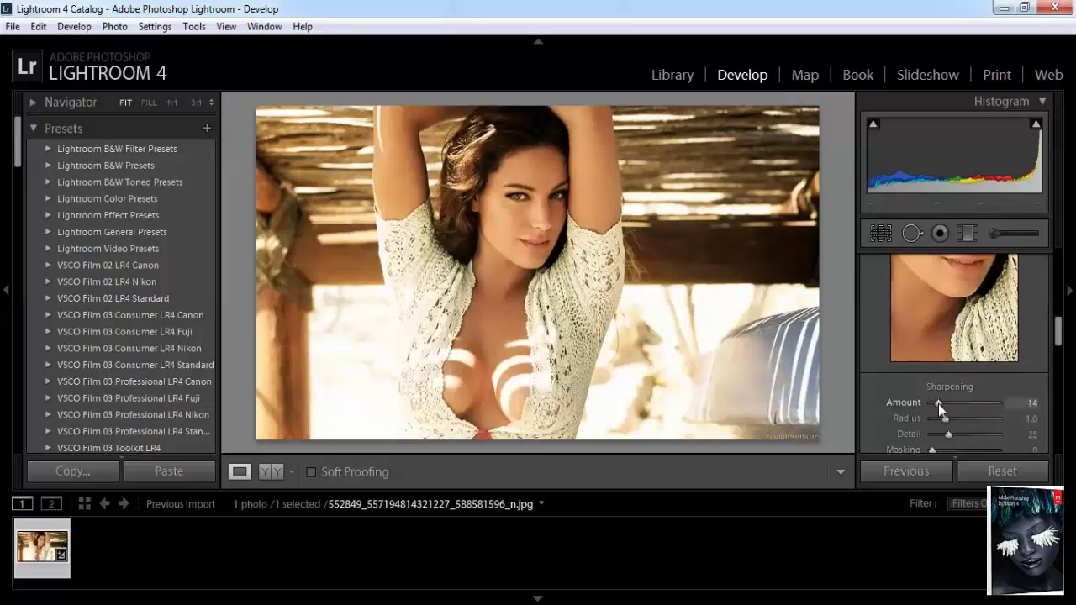
mouse_move(923, 404)
left_mouse_down()
mouse_move(946, 395)
mouse_move(933, 403)
left_mouse_up()
scroll(972, 328, "up", 5)
scroll(1021, 376, "down", 1)
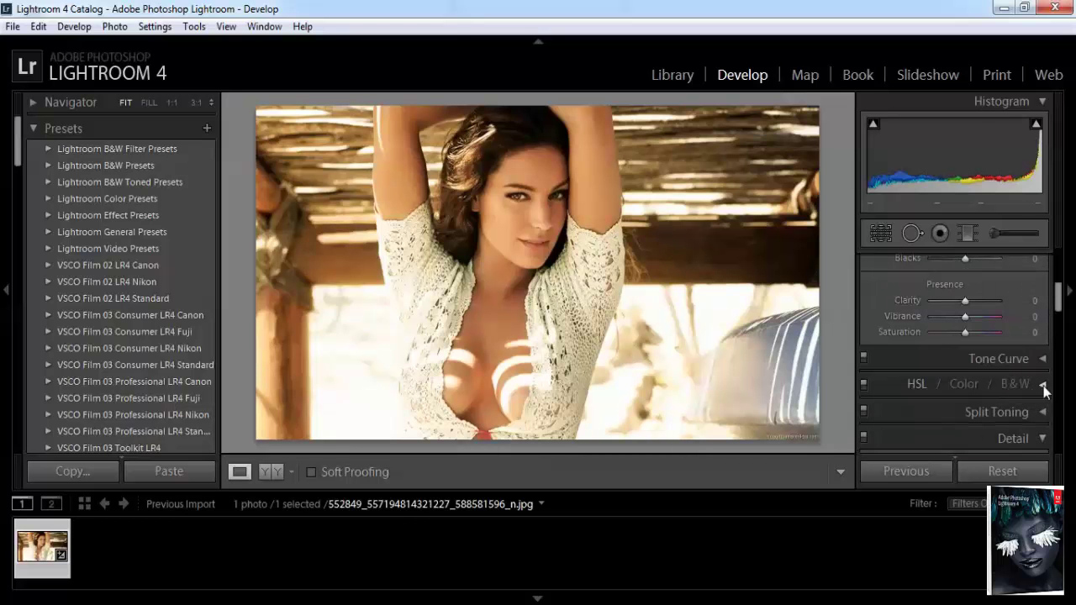
- Try a darks adjustment on the Tone Curve, then reset it to a straight line
left_click(1043, 386)
left_click(1042, 263)
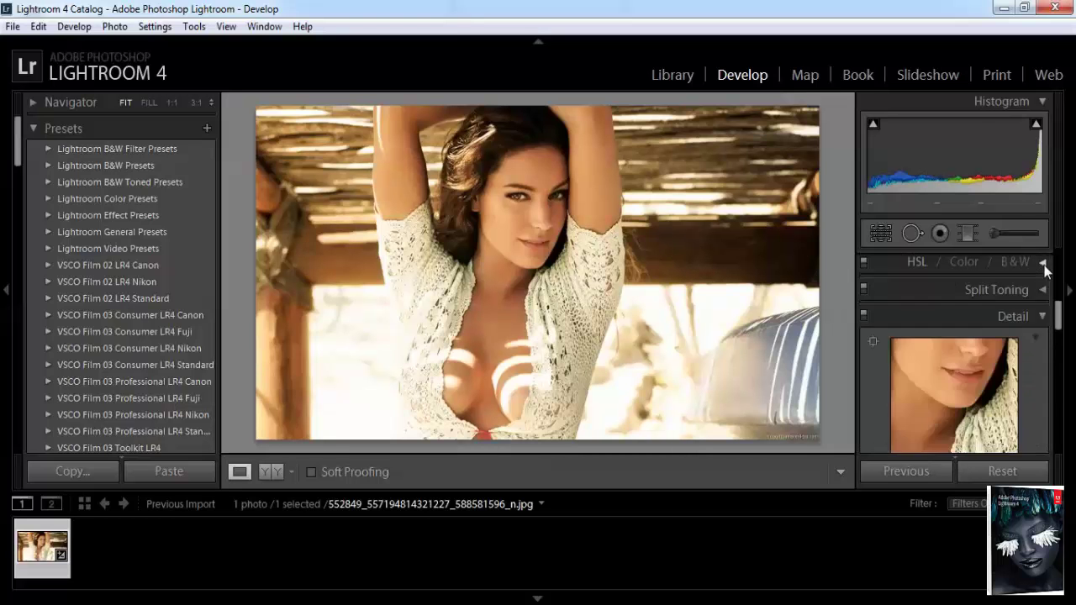
scroll(1014, 319, "up", 1)
left_click(1005, 294)
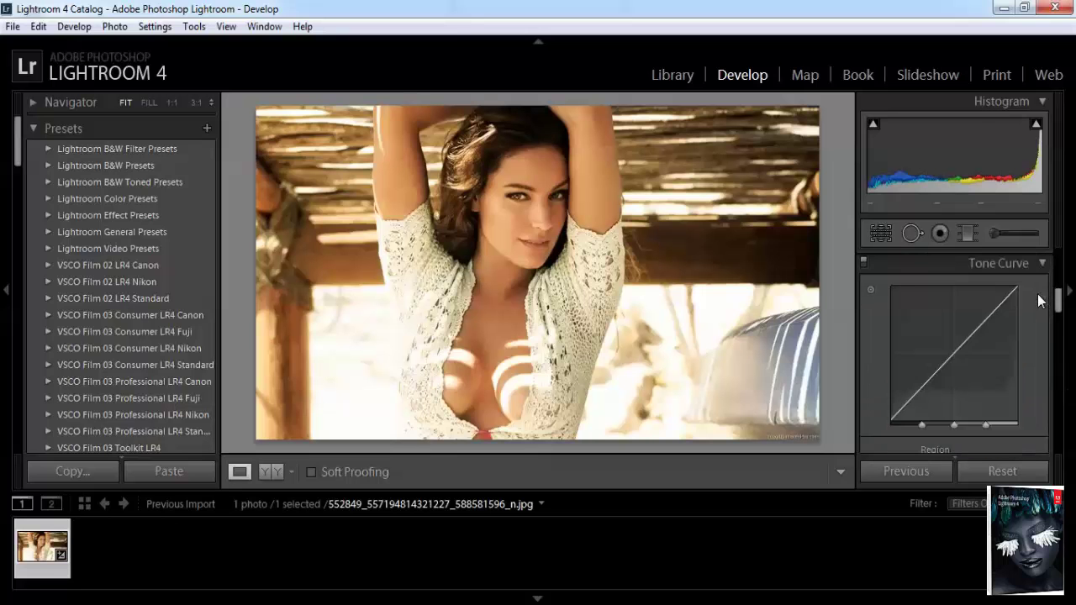
mouse_move(965, 341)
left_mouse_down()
mouse_move(950, 321)
mouse_move(963, 328)
left_mouse_up()
double_click(963, 327)
left_click_drag(1058, 301, 1057, 443)
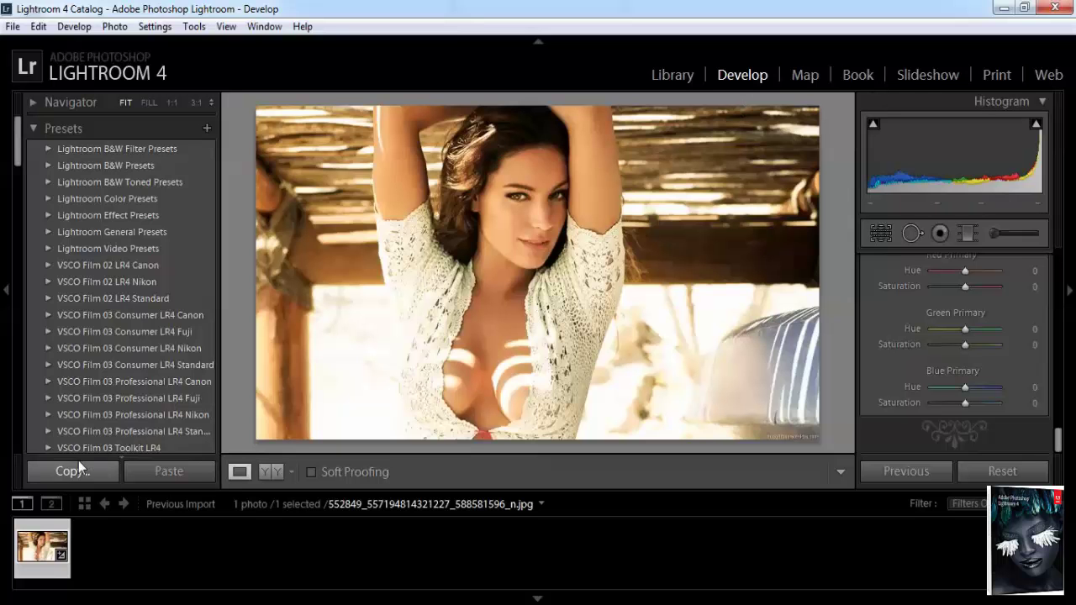
- Try the Color: Darker Skies + and ++ presets, then apply - RESET ALL -
left_click(48, 397)
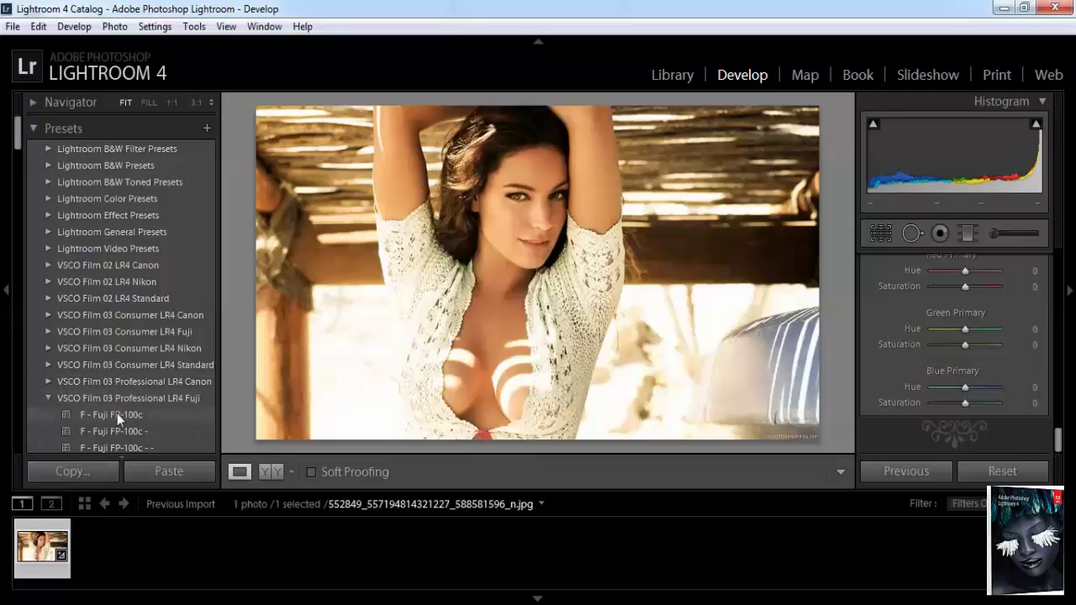
left_click(49, 392)
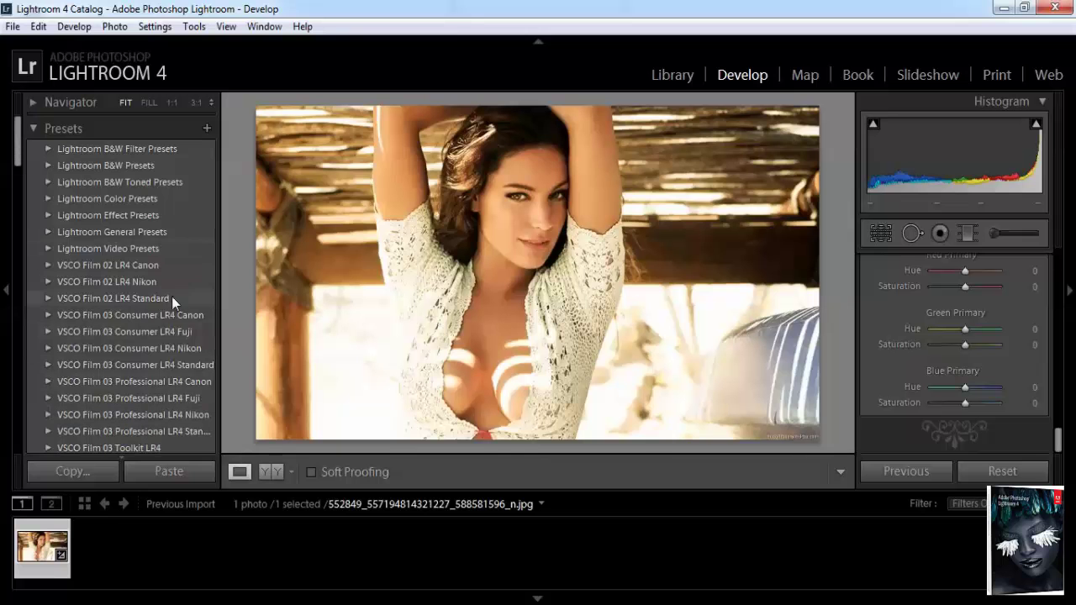
scroll(108, 350, "down", 5)
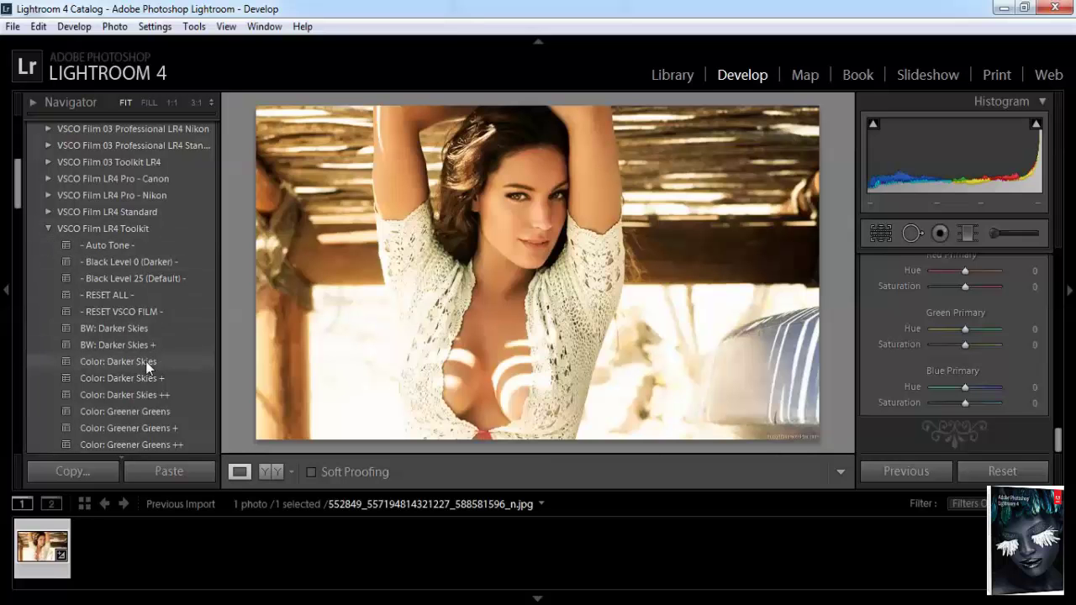
left_click(179, 379)
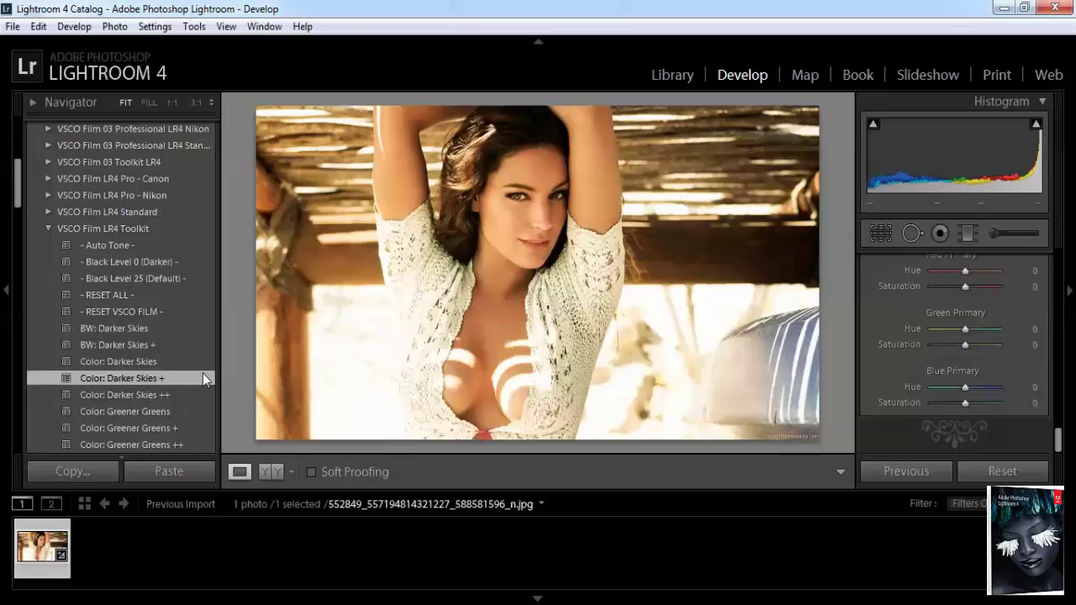
left_click(142, 395)
left_click(113, 294)
- Try the Darker Skies ++ and + presets from the Toolkit - Color1 folder
left_click(47, 227)
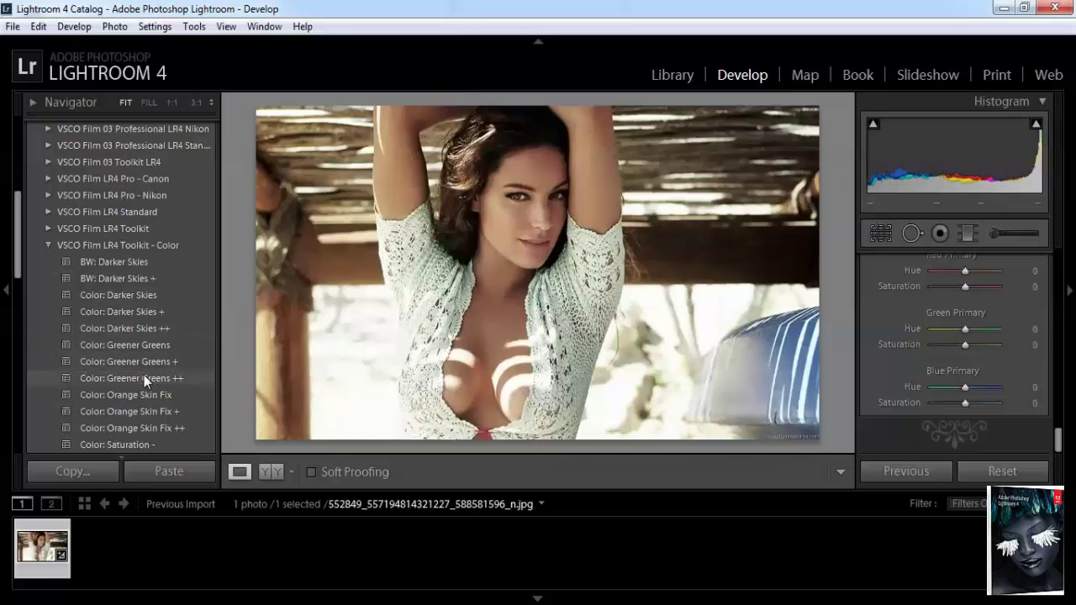
left_click(47, 245)
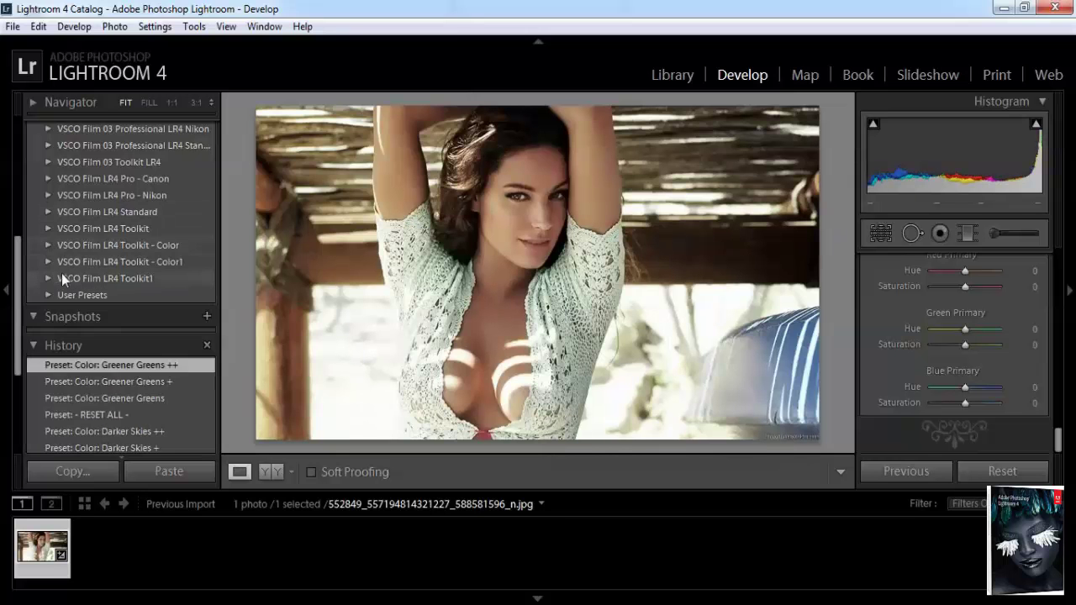
left_click(49, 261)
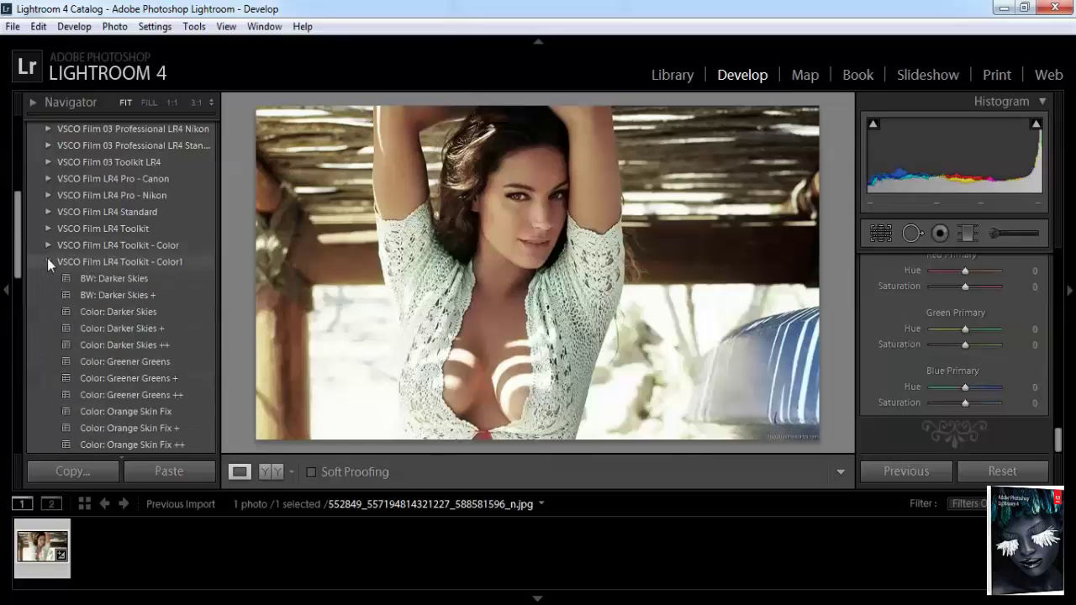
left_click(128, 340)
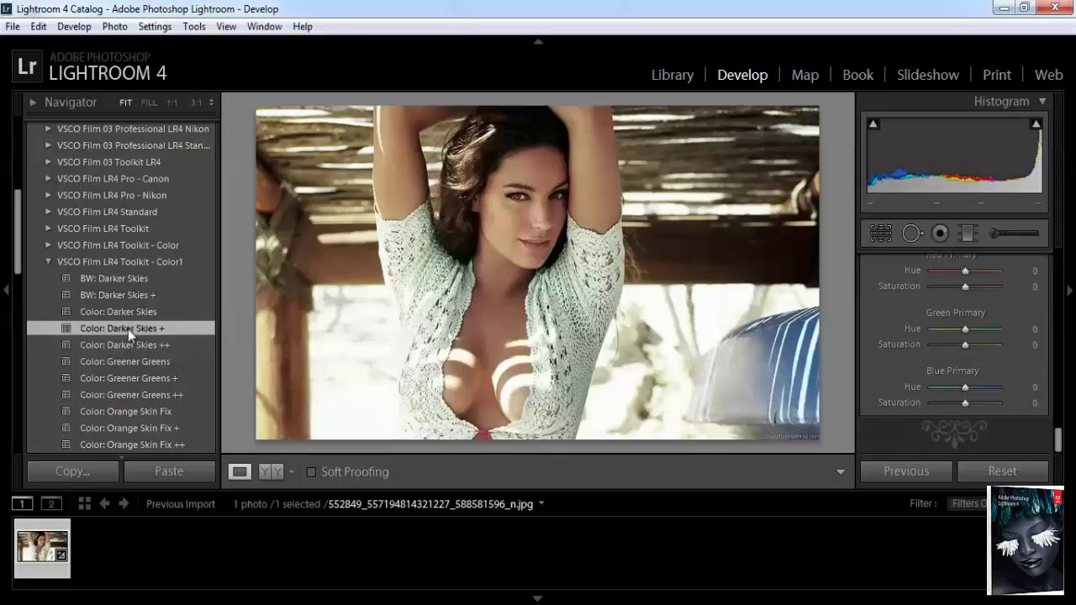
left_click(128, 329)
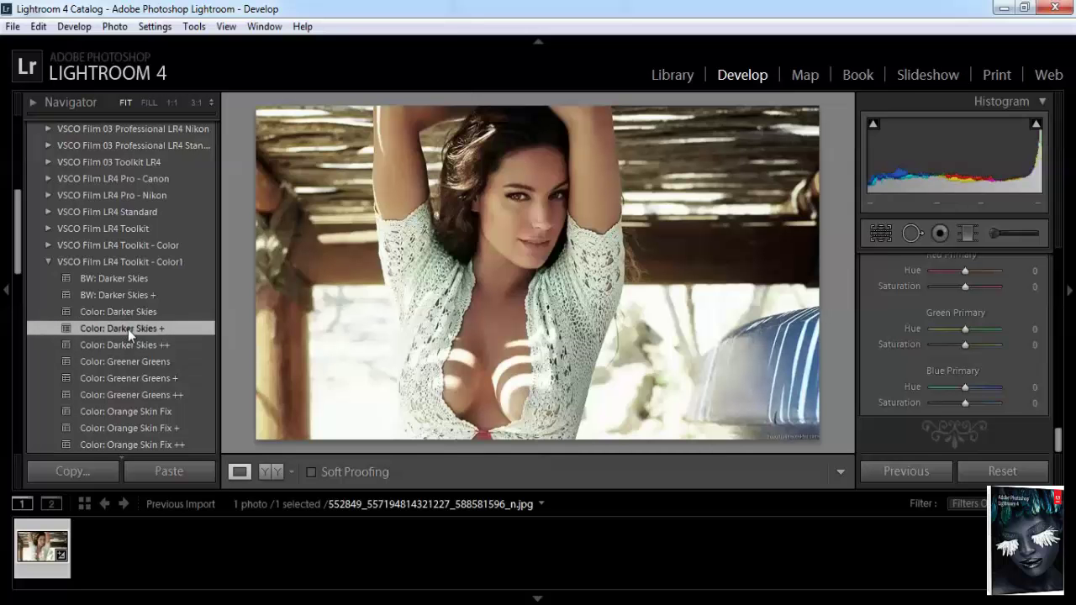
left_click(49, 262)
scroll(85, 250, "up", 3)
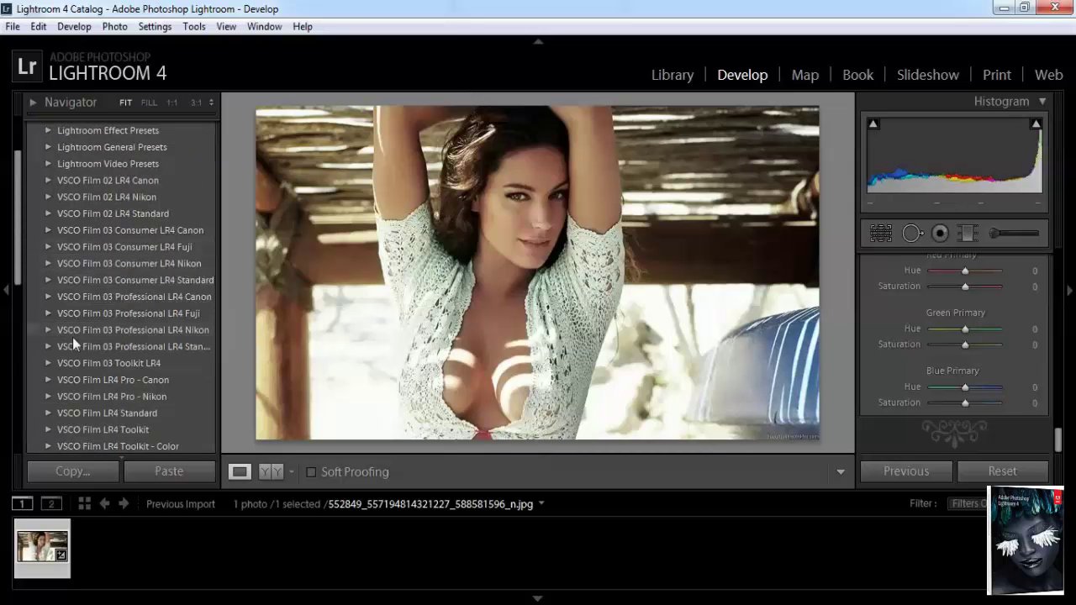
- Apply Clarity Down from VSCO Film 03 Toolkit LR4 and expand the Consumer LR4 Canon presets
left_click(48, 363)
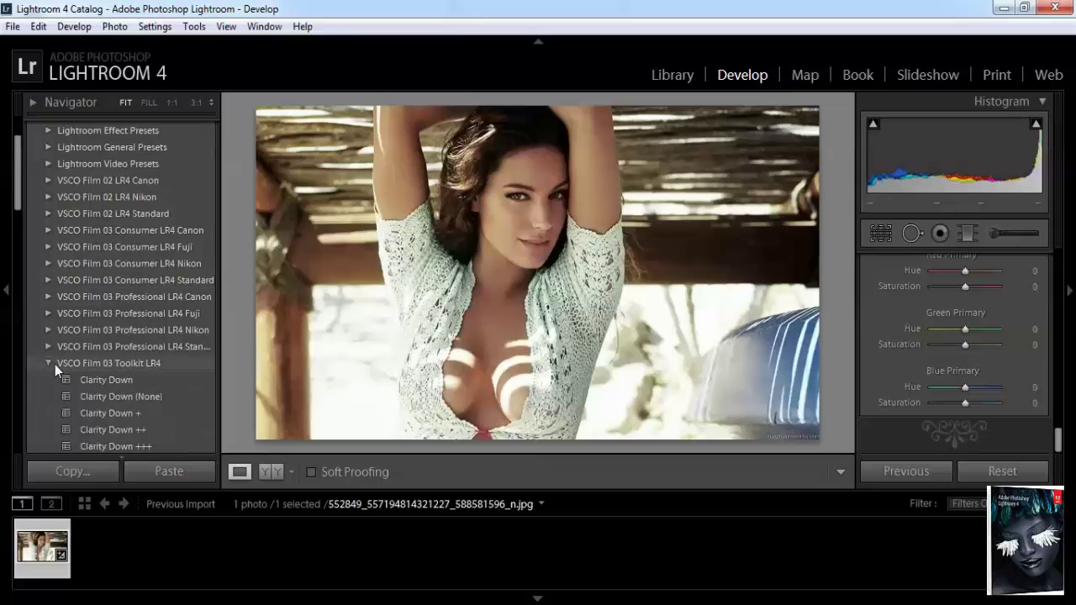
left_click(105, 399)
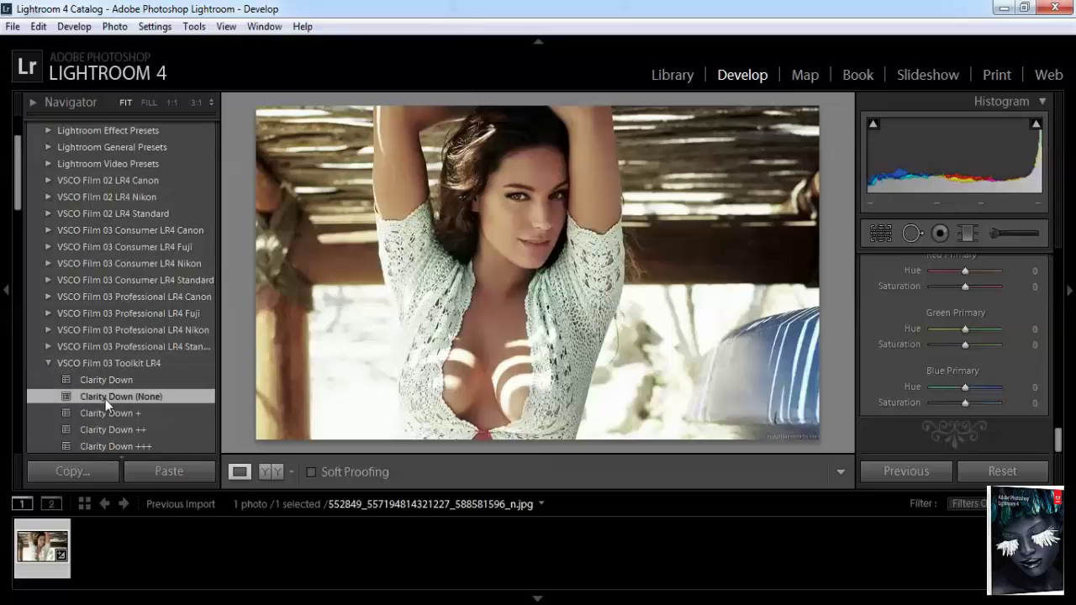
left_click(99, 381)
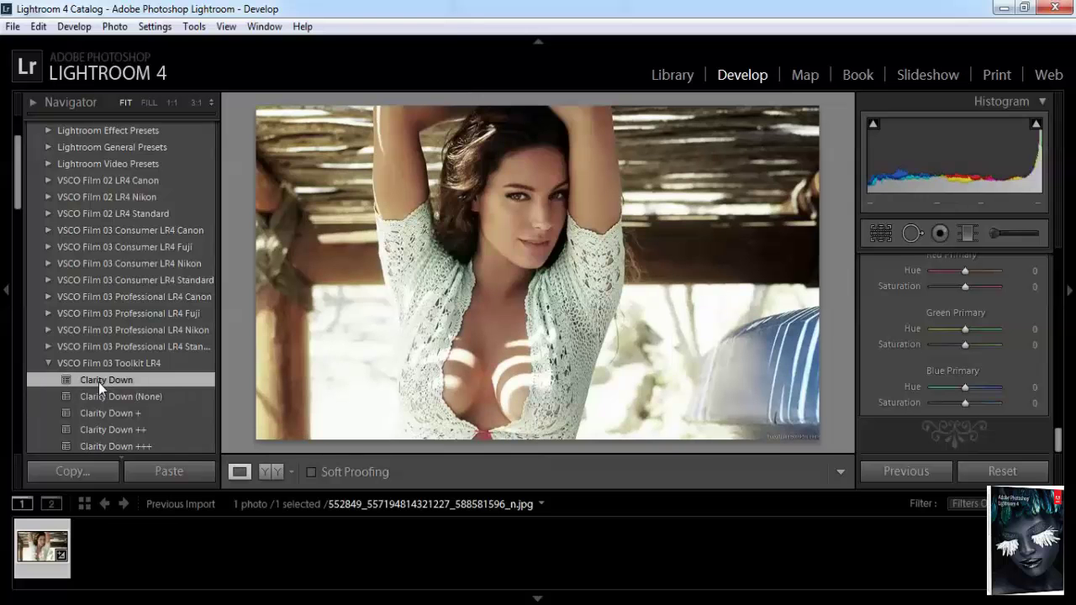
left_click(54, 361)
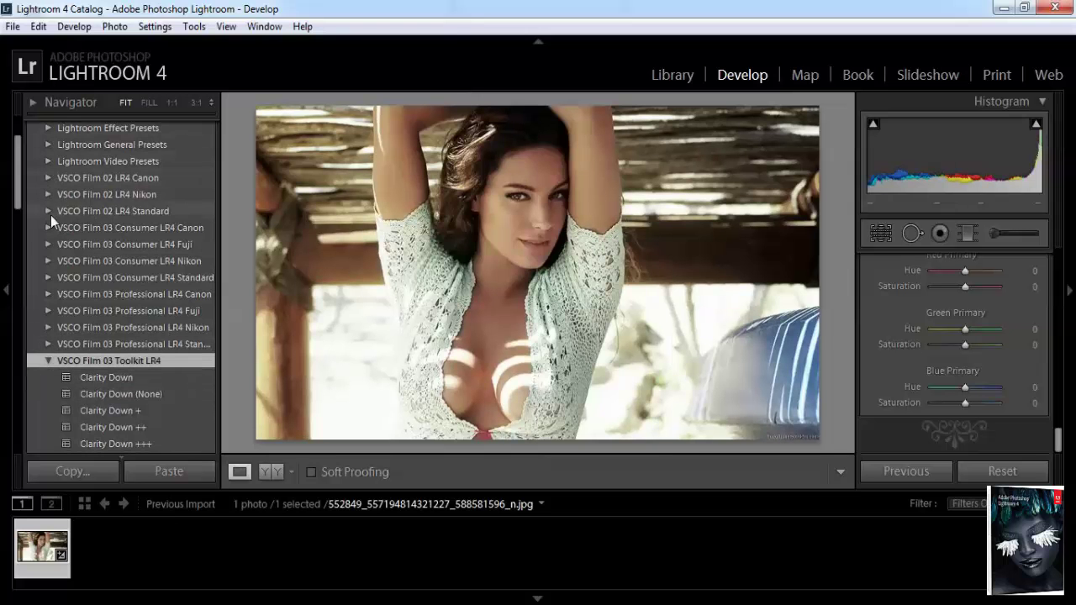
left_click(50, 223)
- Try the C - PX-70 Cold, Cold - -, Cold + and C - PX-680 Cold - presets
left_click(103, 349)
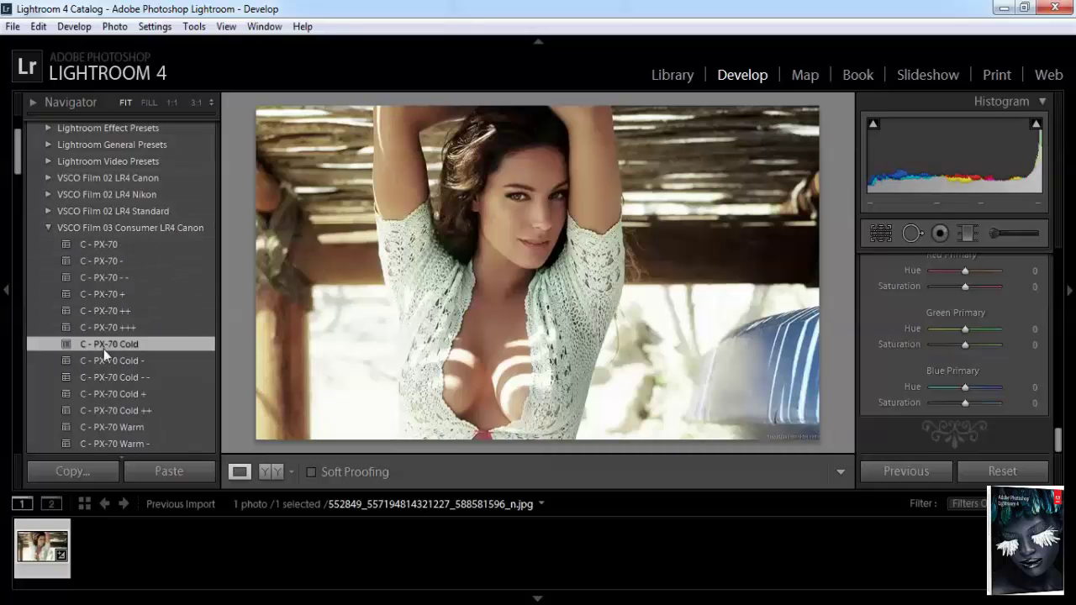
left_click(107, 377)
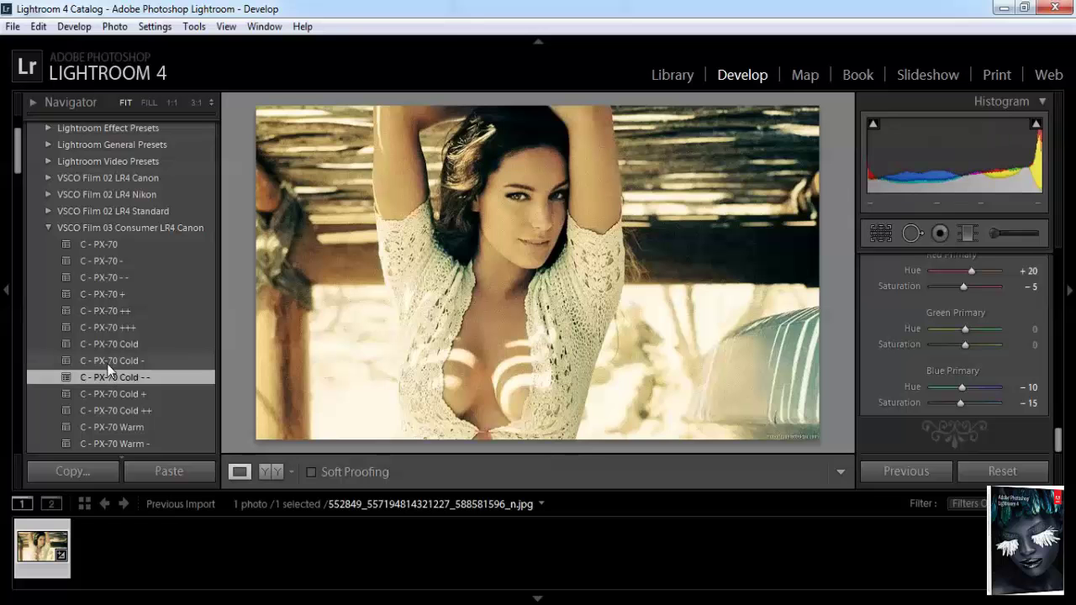
left_click(107, 390)
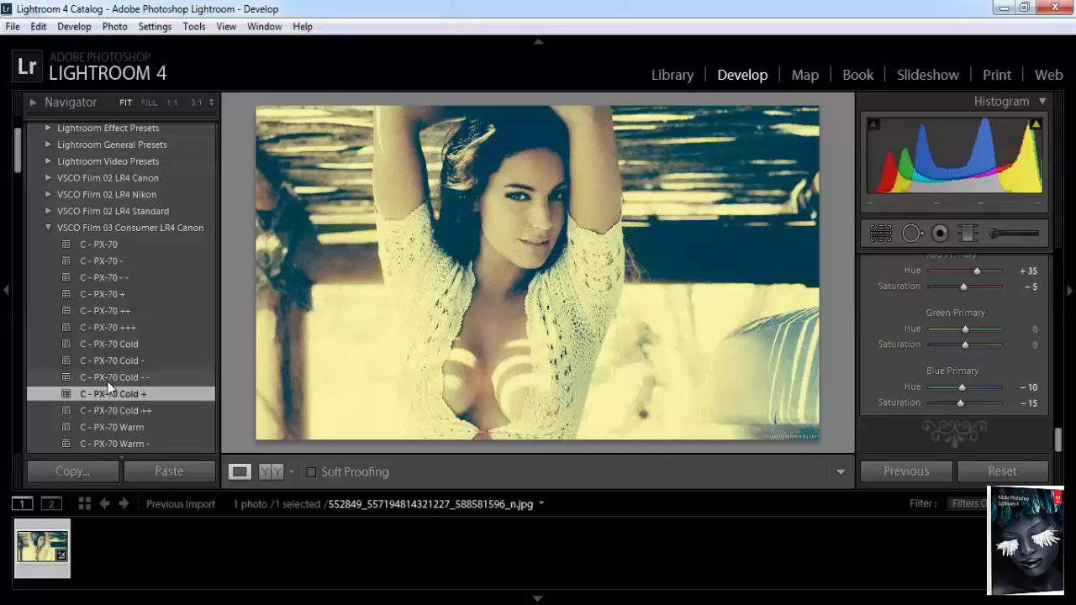
scroll(108, 358, "down", 5)
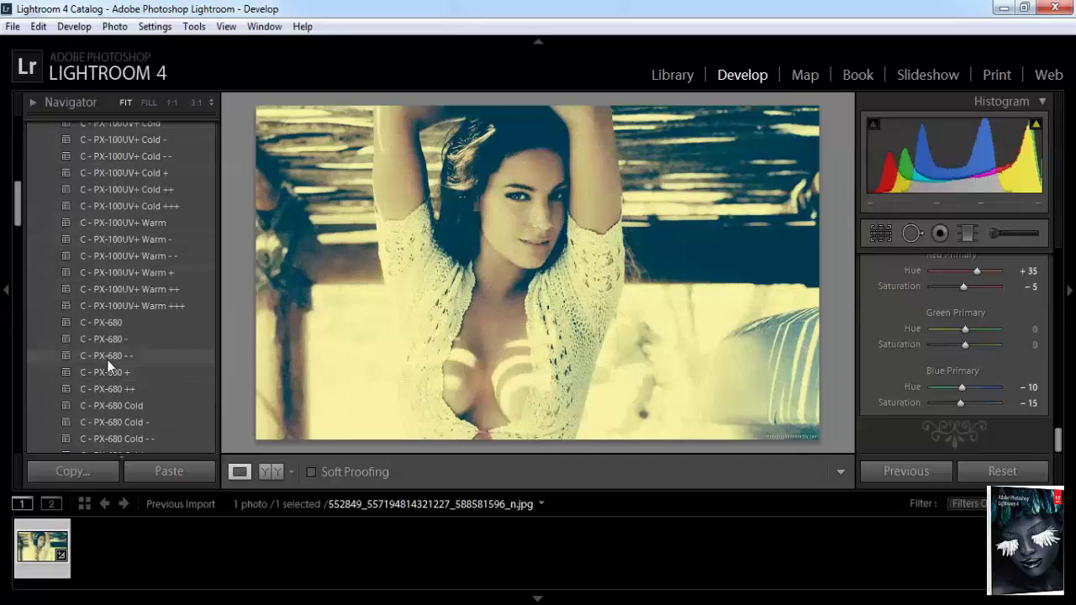
scroll(131, 348, "down", 3)
left_click(129, 326)
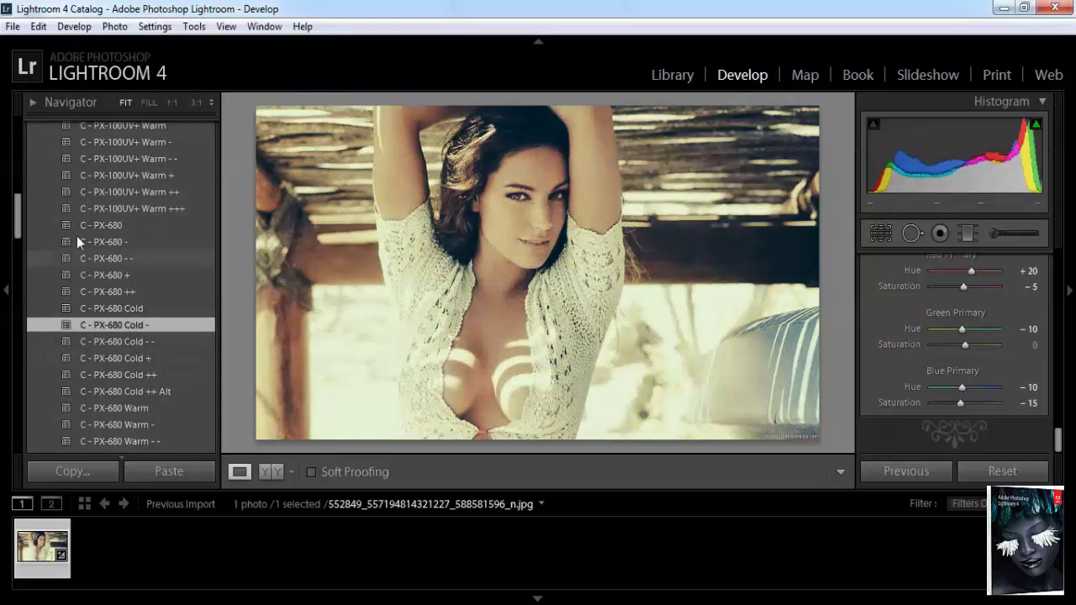
scroll(67, 197, "up", 15)
scroll(52, 217, "up", 3)
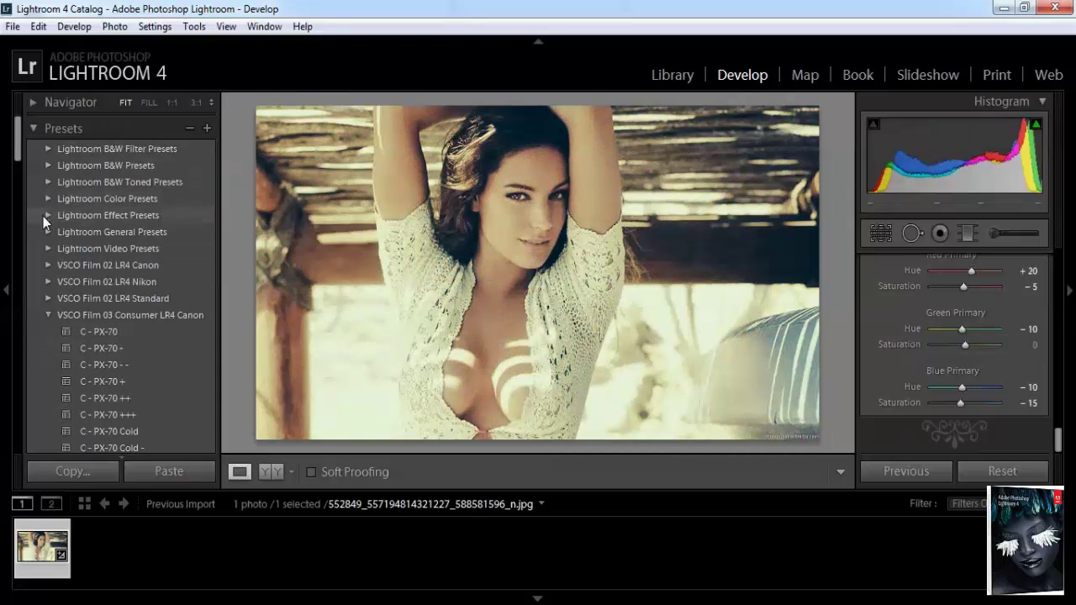
- Apply the N - PX-70 ++ preset from the Consumer LR4 Nikon folder
left_click(49, 316)
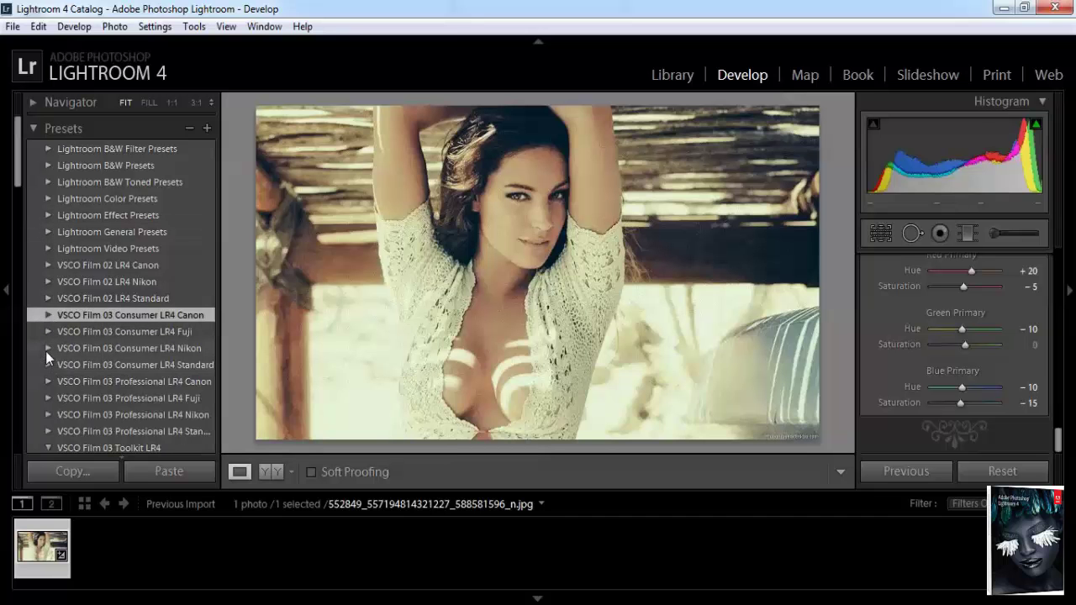
left_click(47, 349)
left_click(87, 398)
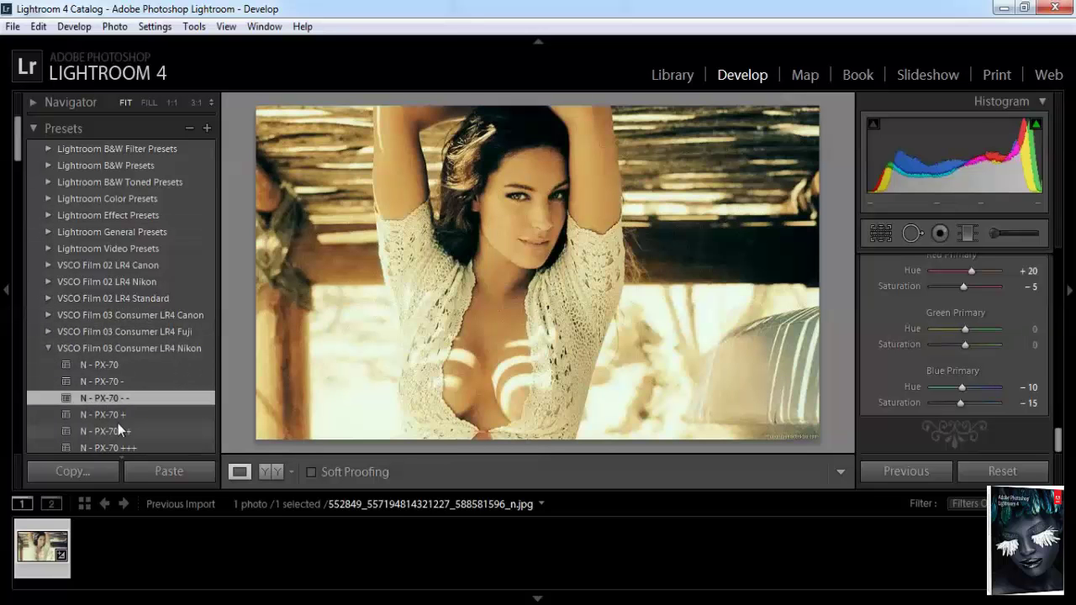
left_click(113, 432)
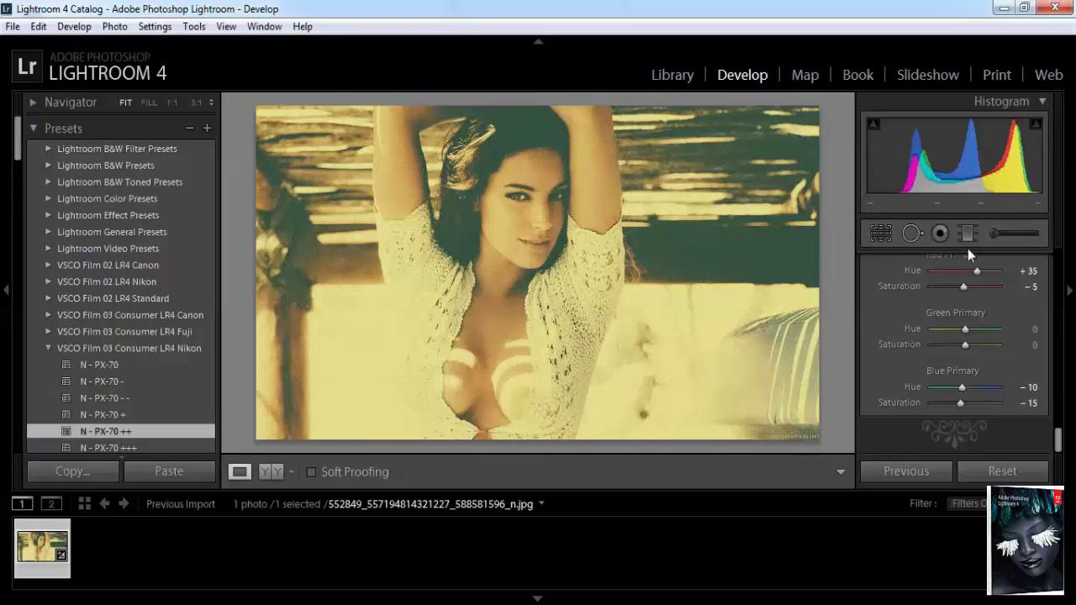
left_click(882, 235)
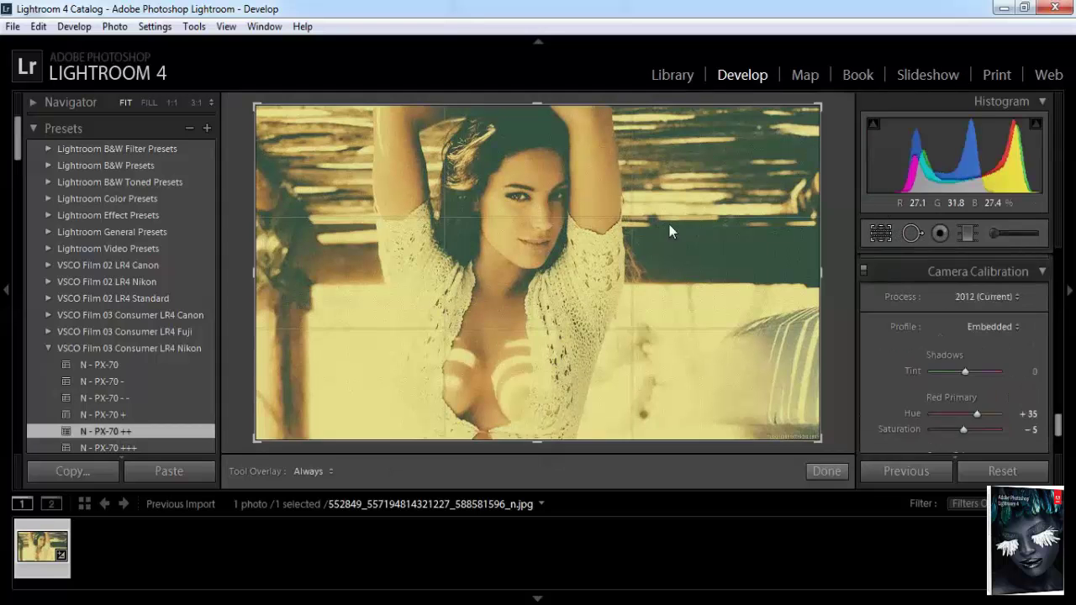
mouse_move(820, 273)
left_mouse_down()
mouse_move(838, 268)
mouse_move(795, 269)
mouse_move(821, 274)
left_mouse_up()
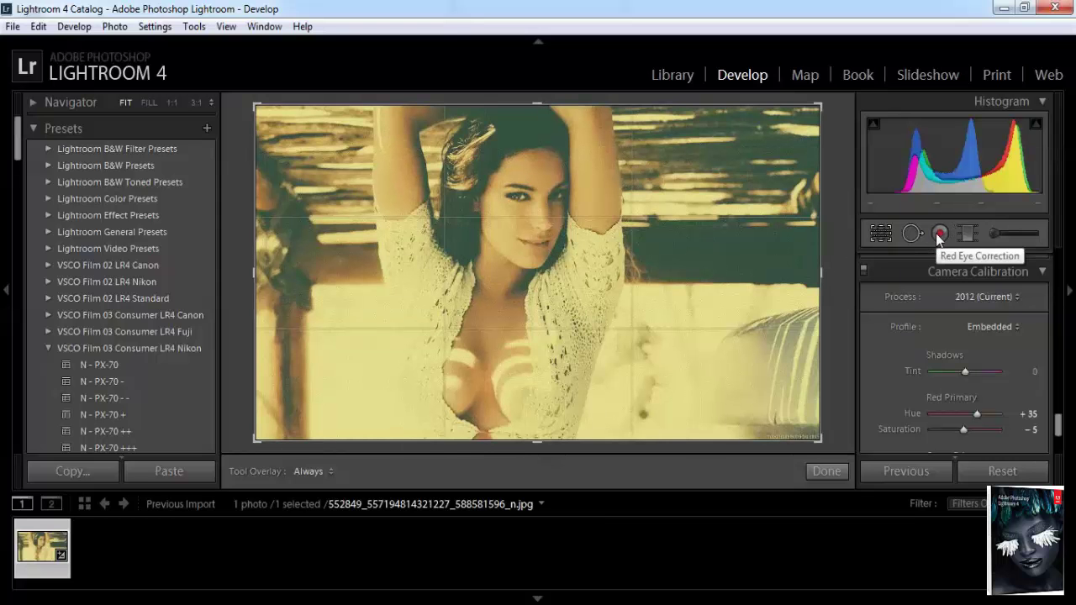
left_click(939, 234)
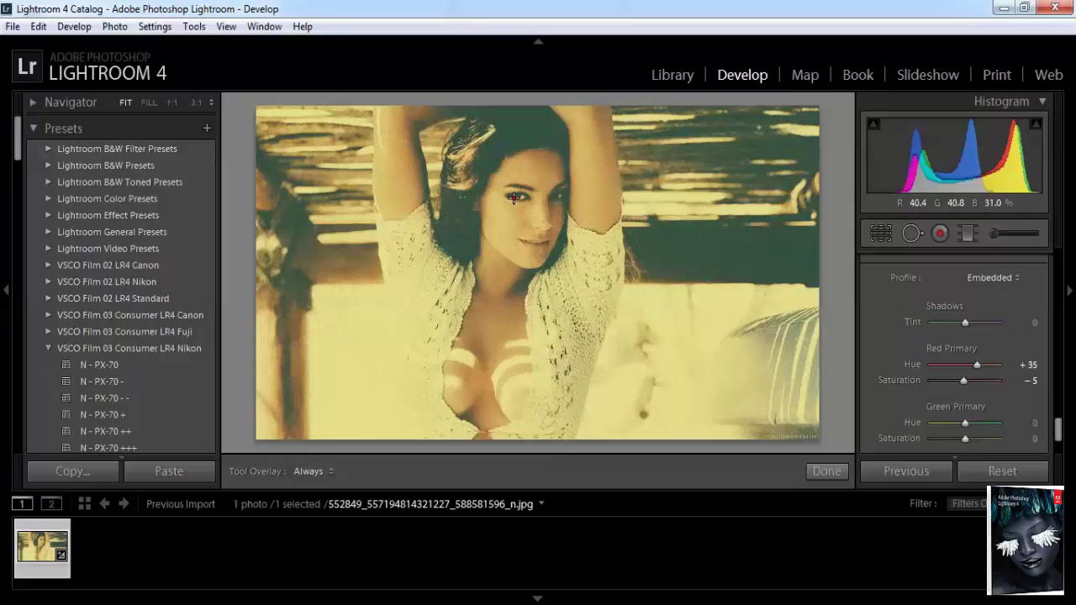
left_click_drag(514, 197, 520, 205)
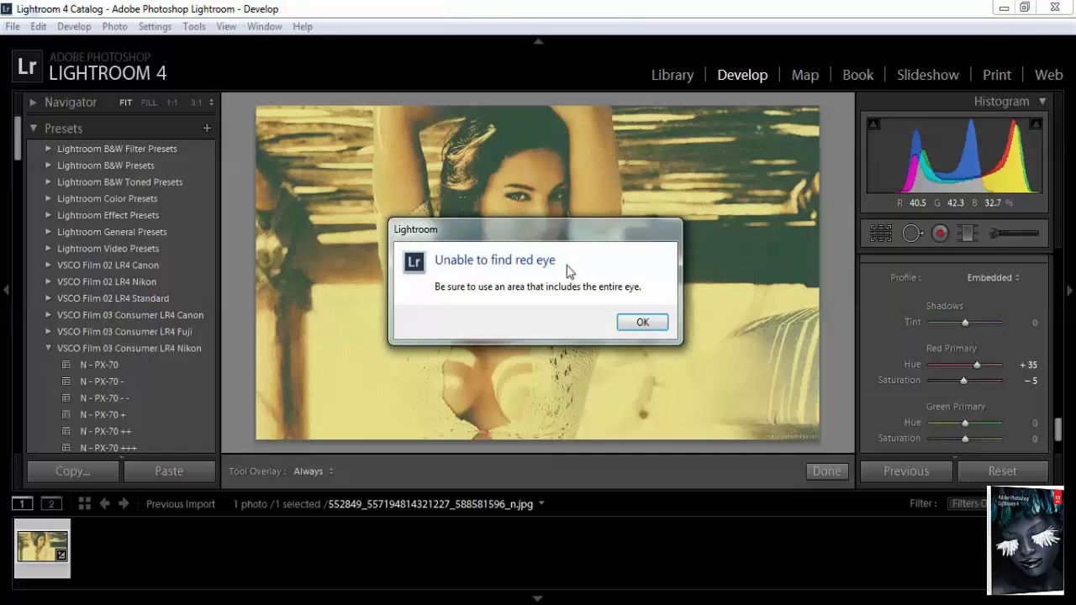
left_click(649, 322)
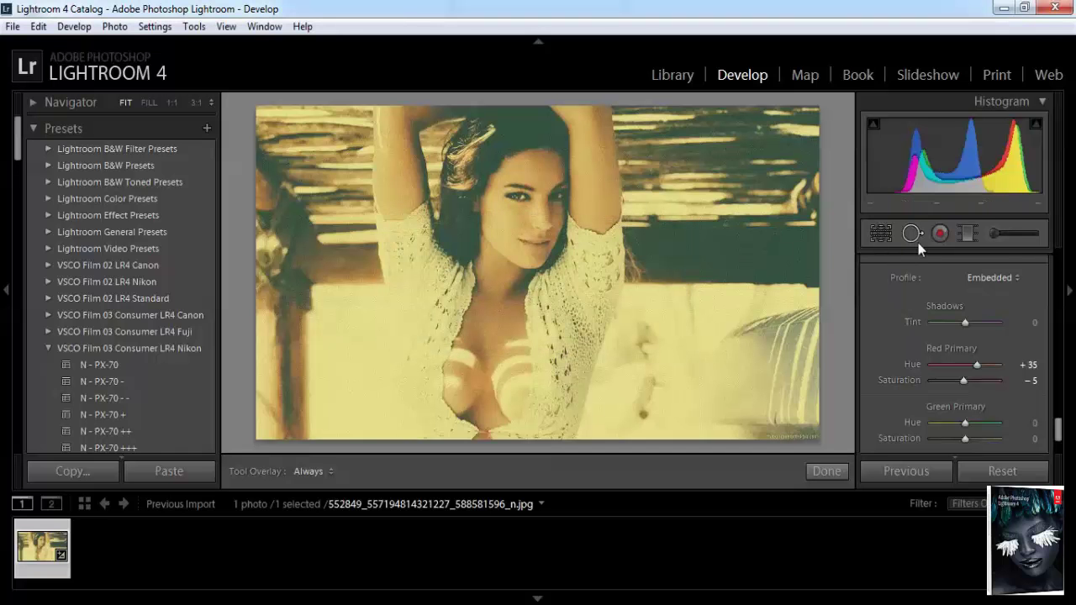
left_click(49, 348)
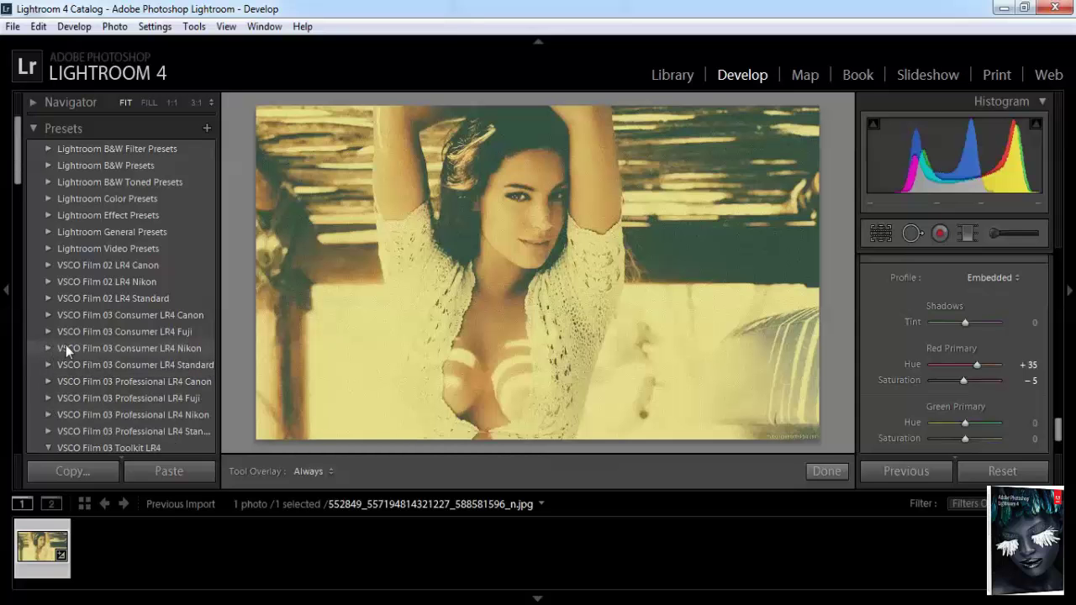
- Browse the Presets panel and collapse the VSCO Film 03 Toolkit LR4 folder
left_click(51, 350)
scroll(123, 351, "down", 15)
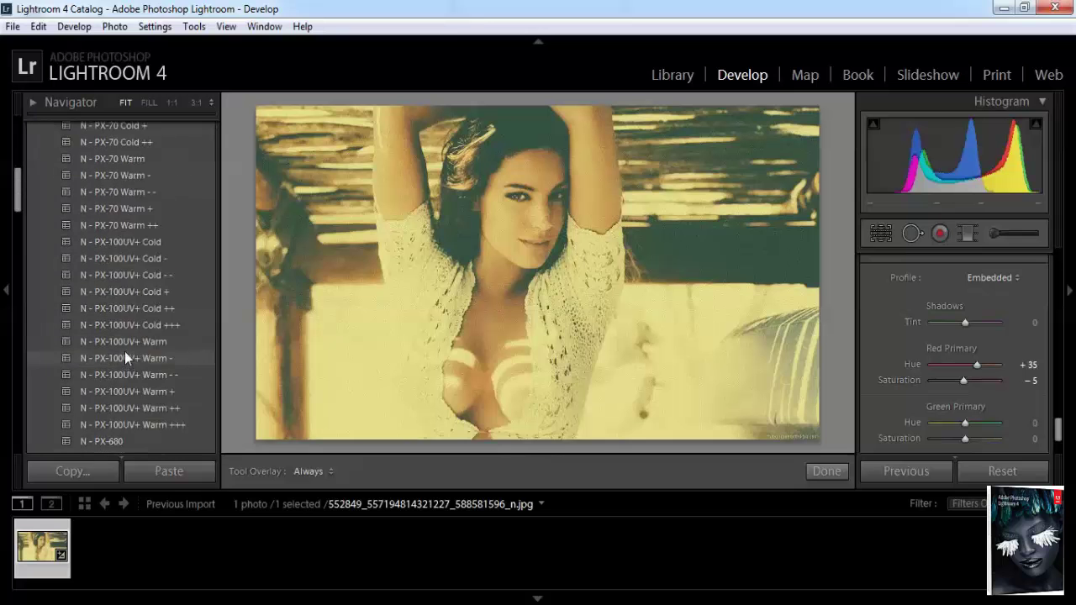
scroll(124, 352, "down", 10)
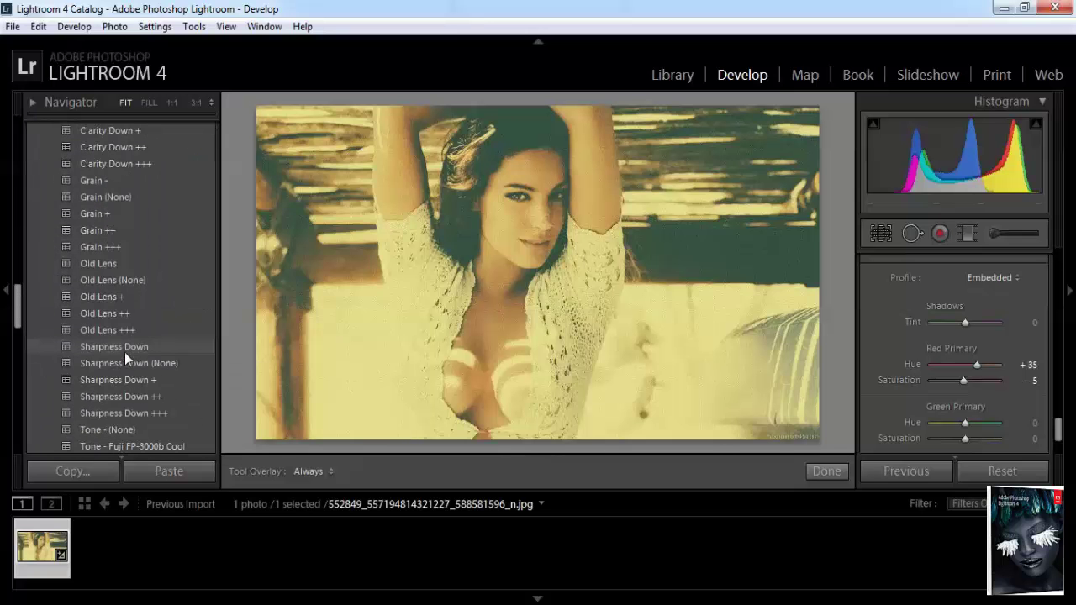
scroll(124, 353, "down", 10)
scroll(124, 353, "down", 5)
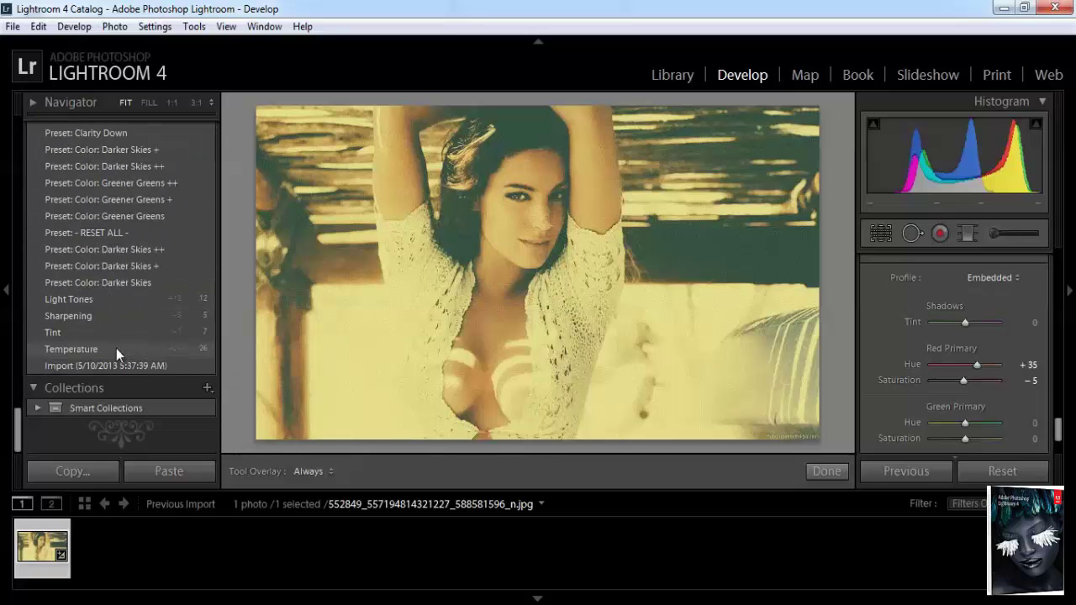
scroll(109, 343, "up", 15)
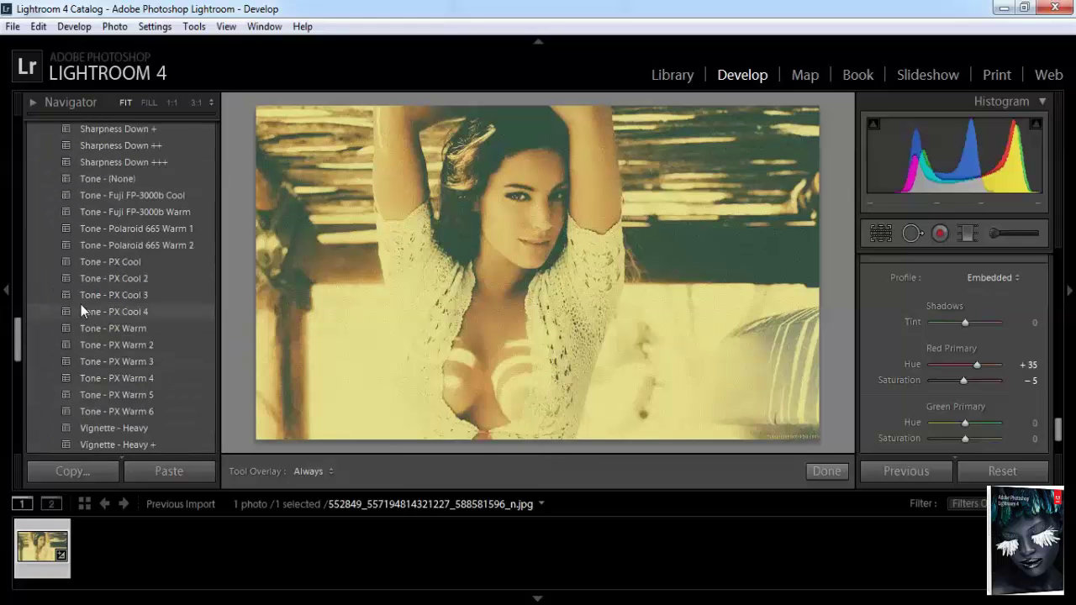
scroll(80, 306, "down", 2)
scroll(75, 294, "up", 15)
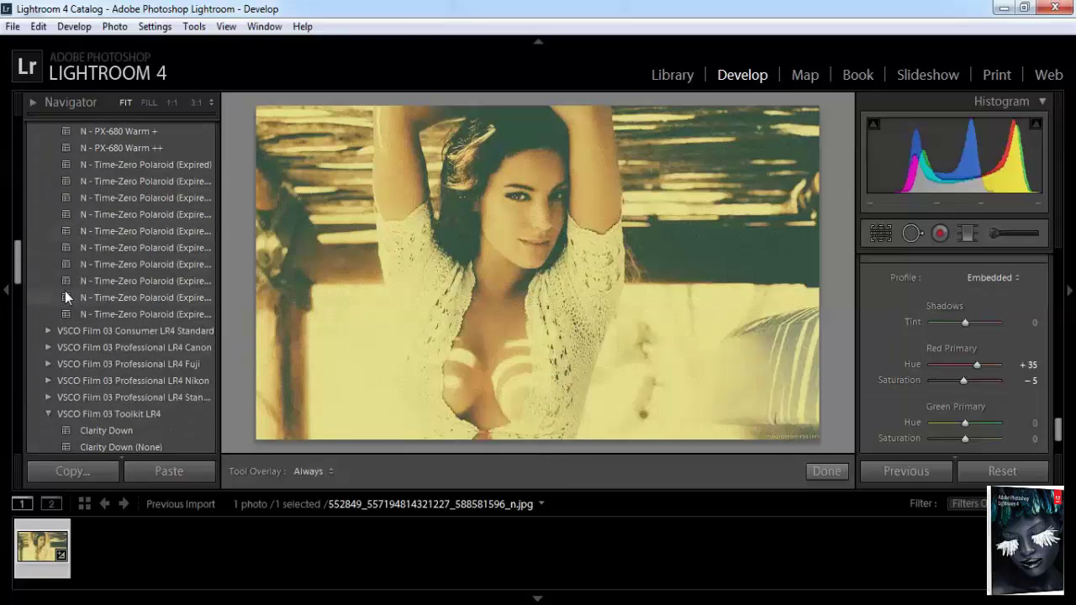
left_click(52, 408)
- Collapse the Nikon folder and expand Consumer LR4 Canon to show its PX-680 presets
scroll(89, 199, "up", 10)
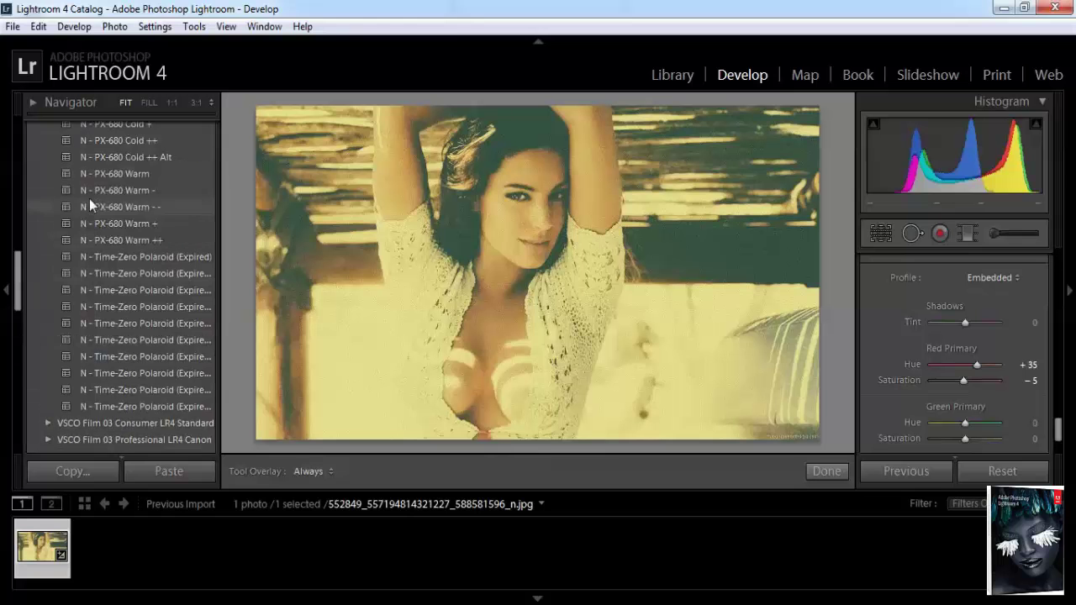
scroll(84, 199, "up", 5)
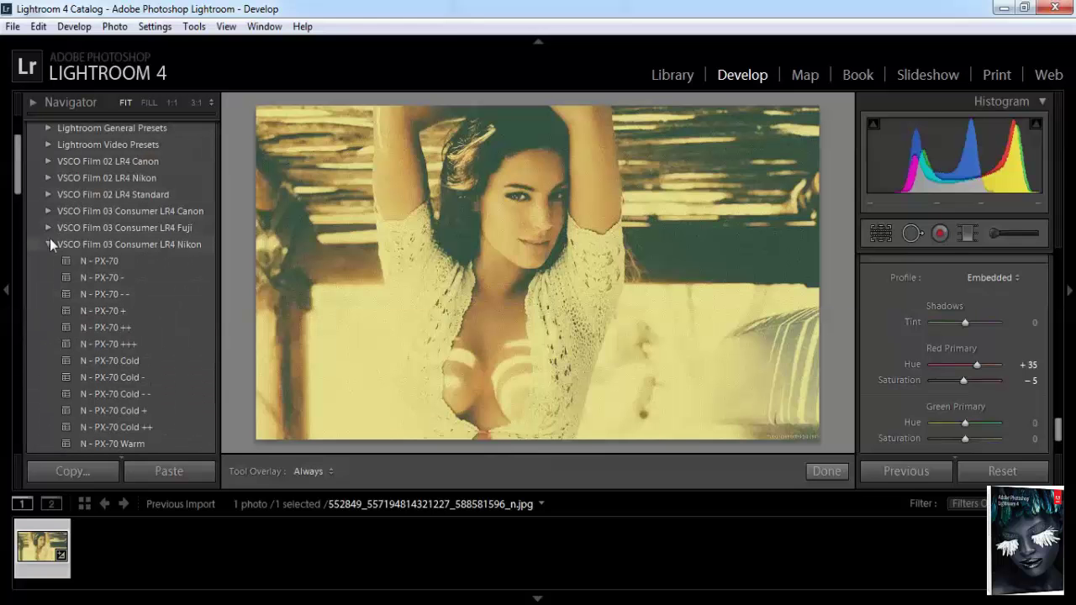
left_click(48, 242)
left_click(48, 211)
scroll(101, 353, "down", 10)
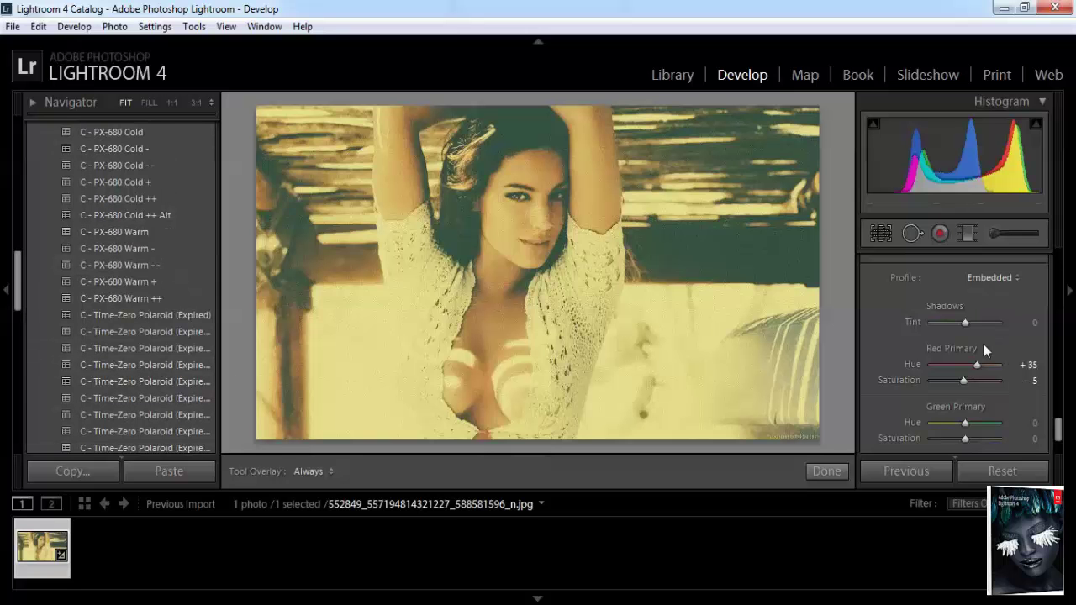
- Shift the shadows tint positive, heal face blemishes, and place an adjustment brush pin on the face
left_click_drag(965, 329, 970, 330)
left_click(913, 233)
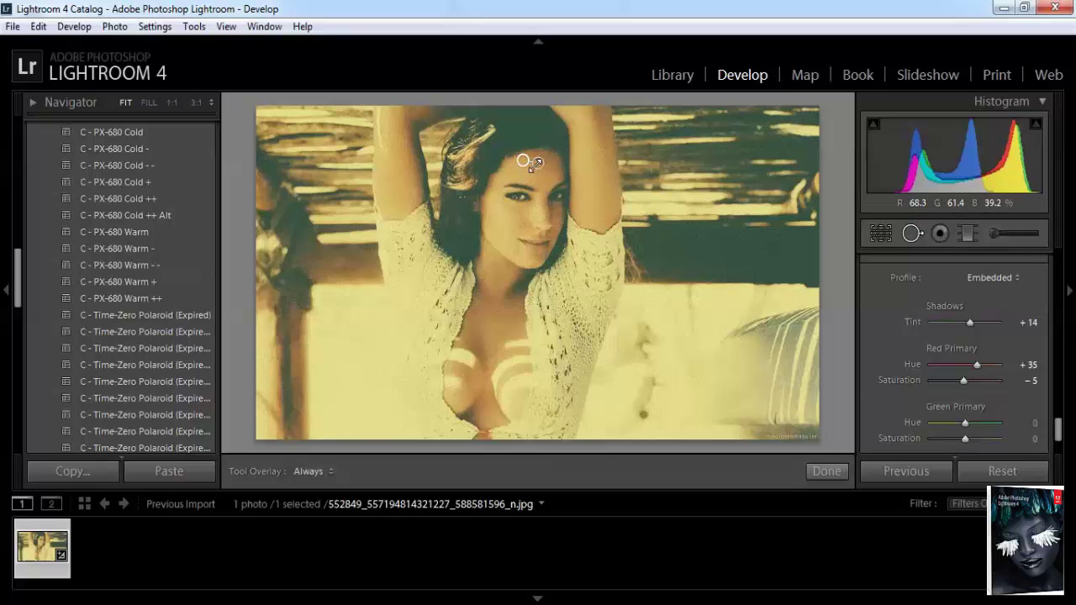
mouse_move(535, 163)
left_mouse_down()
mouse_move(521, 179)
mouse_move(552, 174)
mouse_move(513, 210)
mouse_move(542, 180)
mouse_move(556, 188)
mouse_move(551, 169)
left_mouse_up()
left_click_drag(521, 228, 498, 225)
left_click(1013, 233)
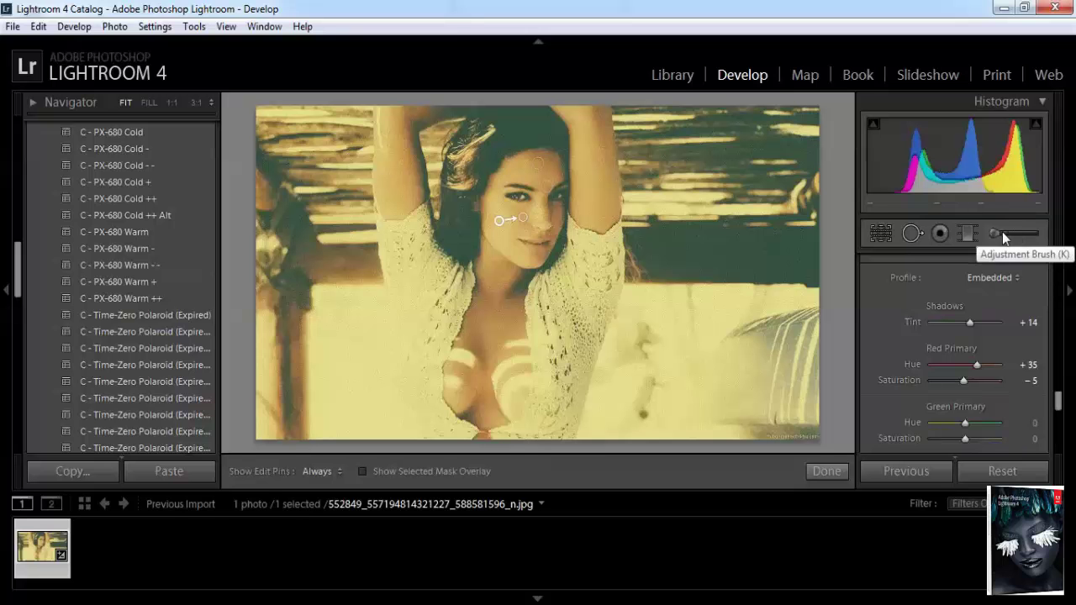
left_click(534, 170)
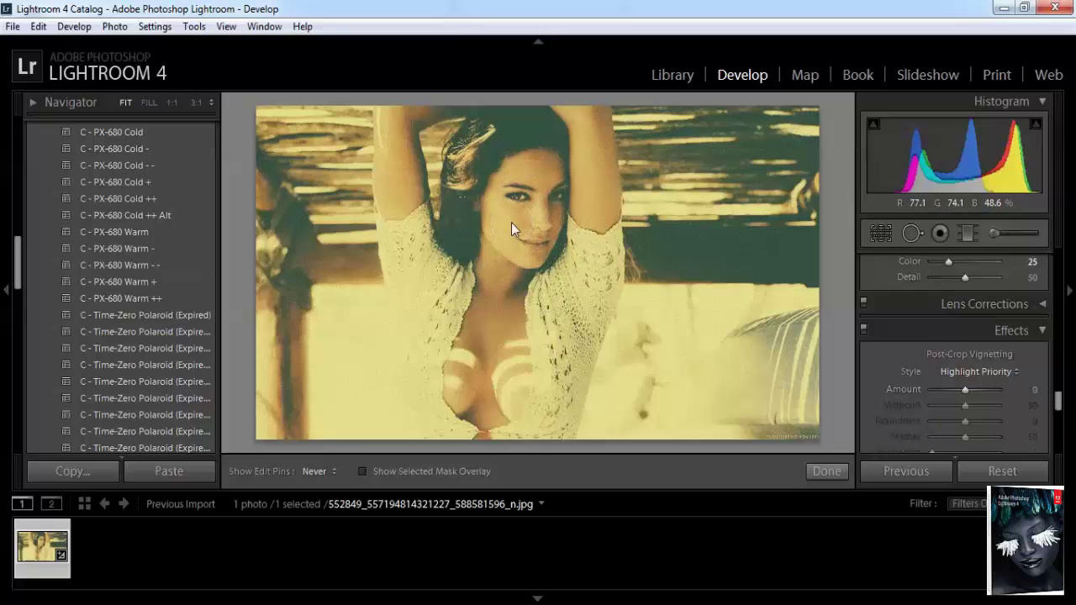
- Show edit pins always, set Color noise reduction to 57 and Post-Crop Vignetting Amount to +17
key("h")
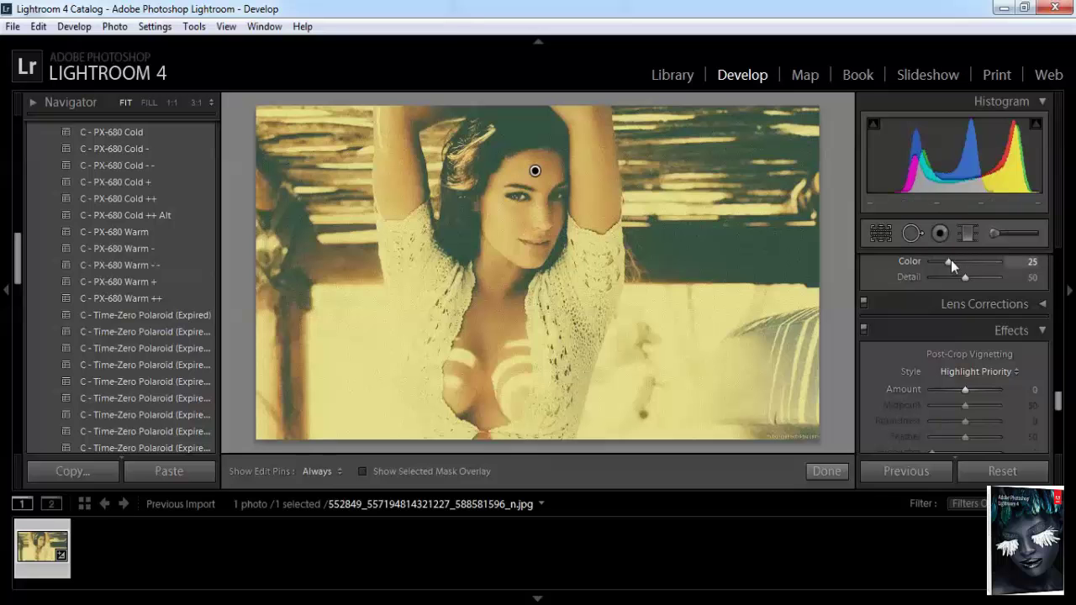
left_click_drag(950, 260, 970, 261)
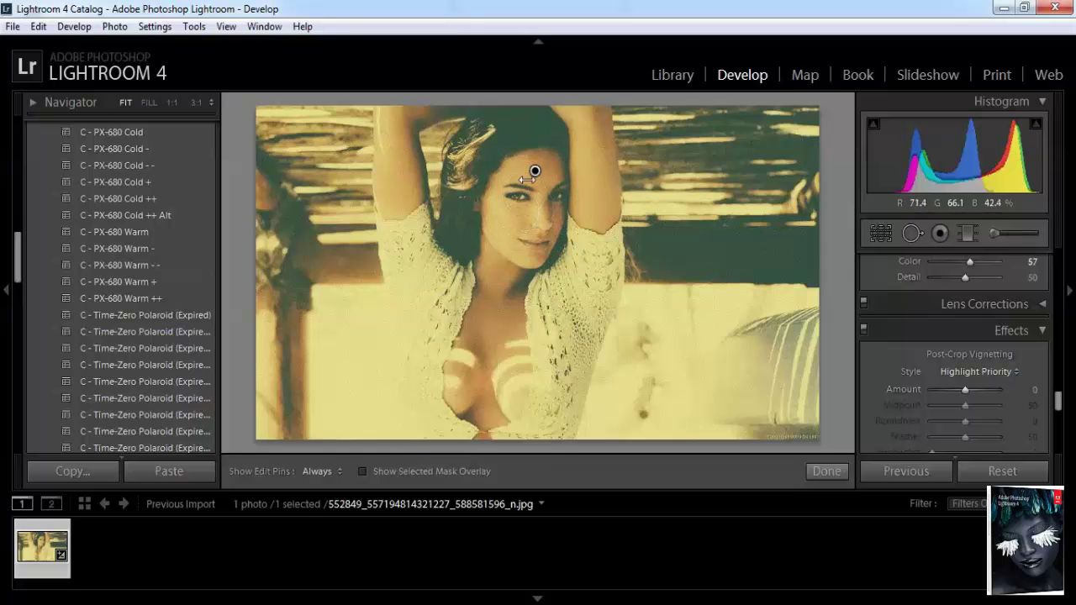
mouse_move(535, 172)
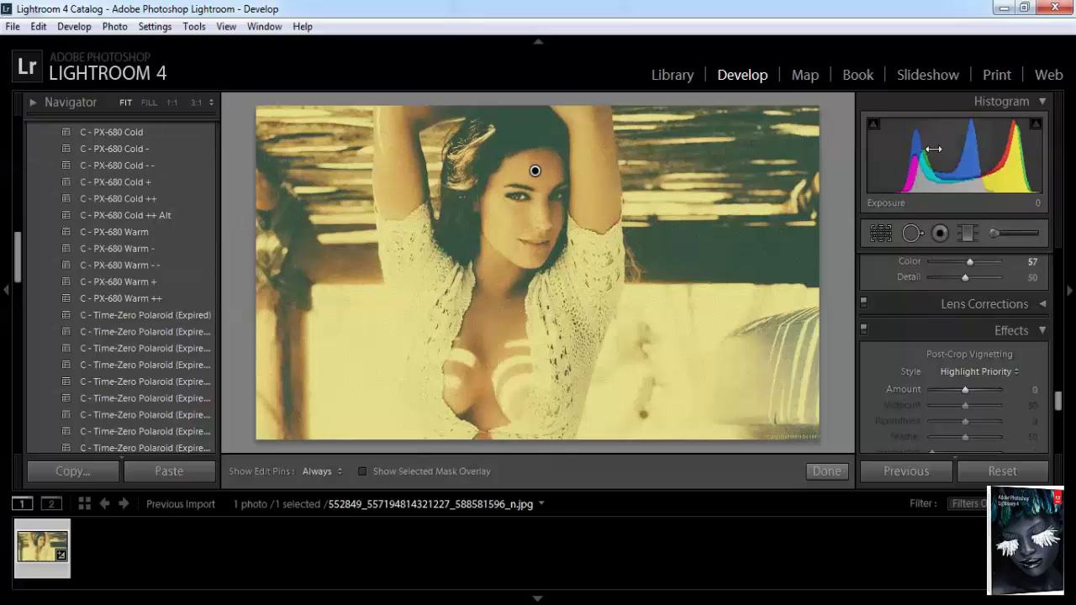
mouse_move(964, 389)
left_mouse_down()
mouse_move(985, 389)
mouse_move(968, 391)
left_mouse_up()
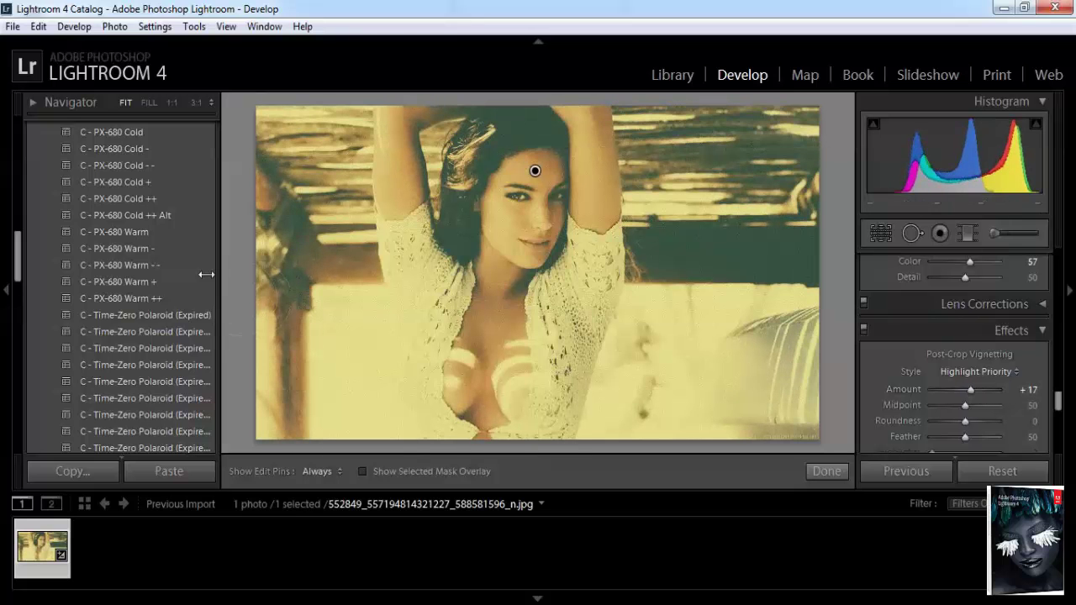
- Undo the vignette, brush strokes, spot removals and every preset back through Color: Darker Skies
key("ctrl+z")
key("ctrl+z")
key("ctrl+z")
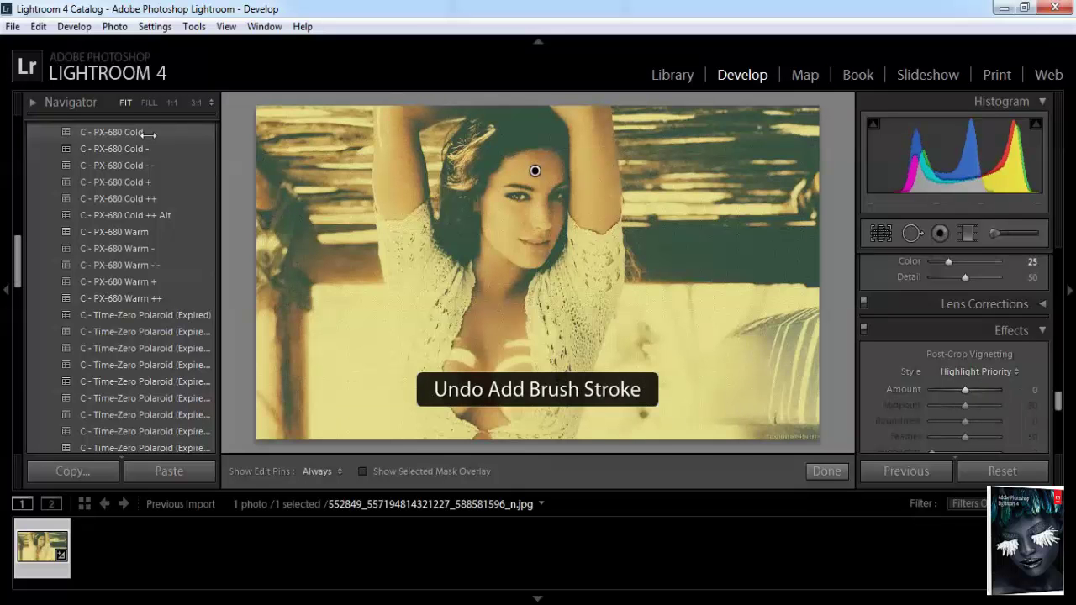
key("ctrl+z")
key("ctrl+z")
key("ctrl+z")
key("ctrl+z")
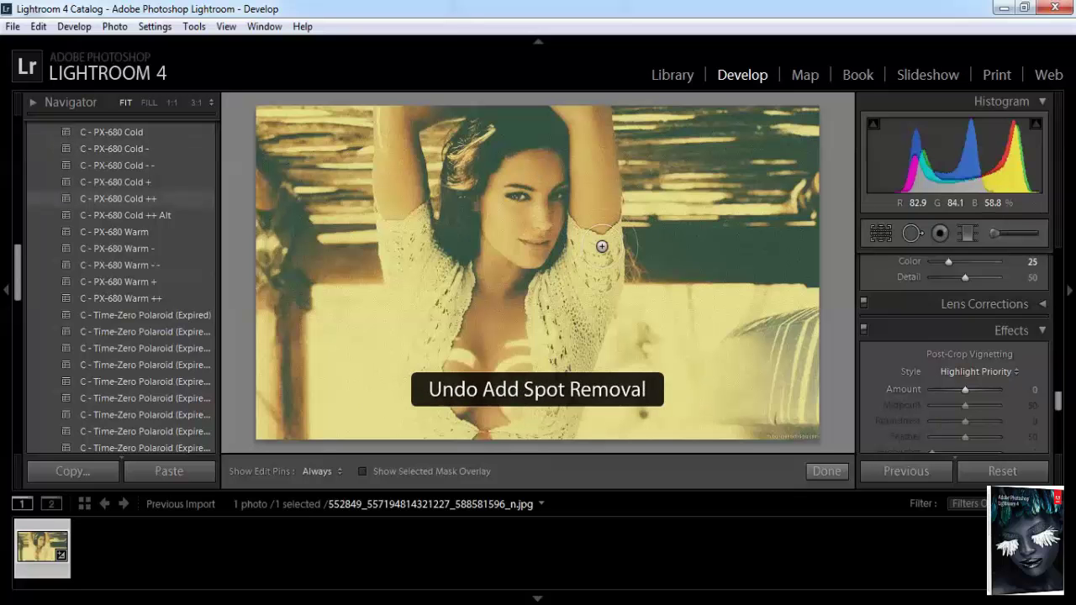
key("ctrl+z")
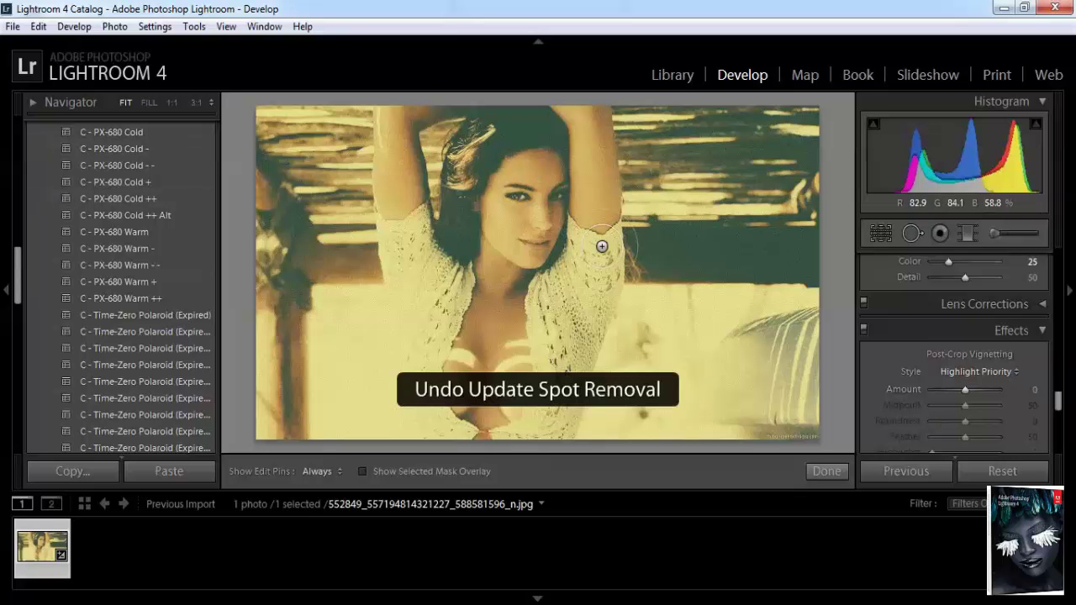
key("ctrl+z")
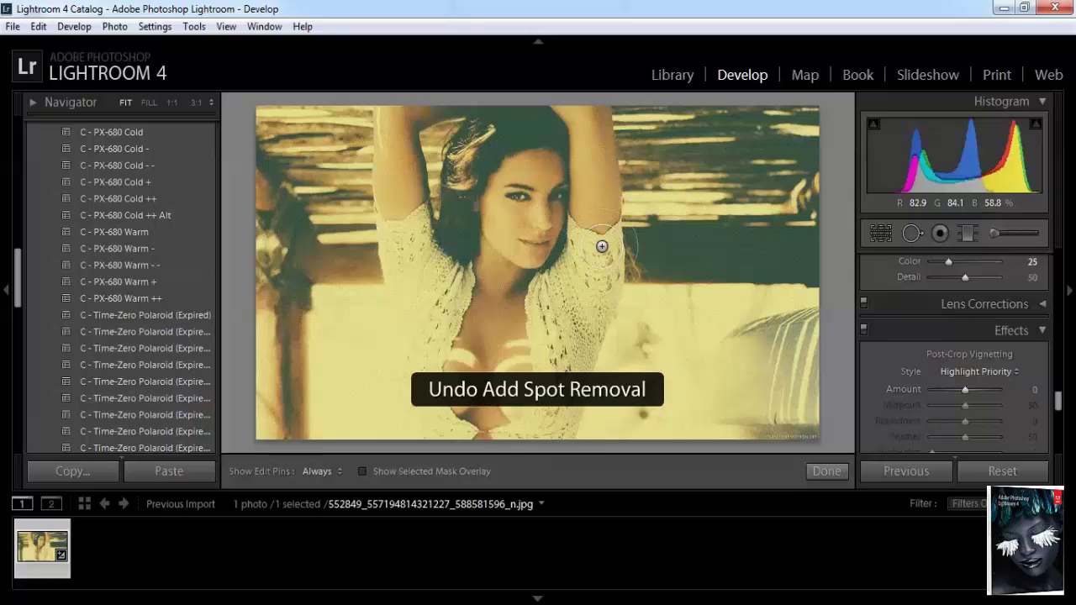
key("ctrl+z")
key("ctrl+z")
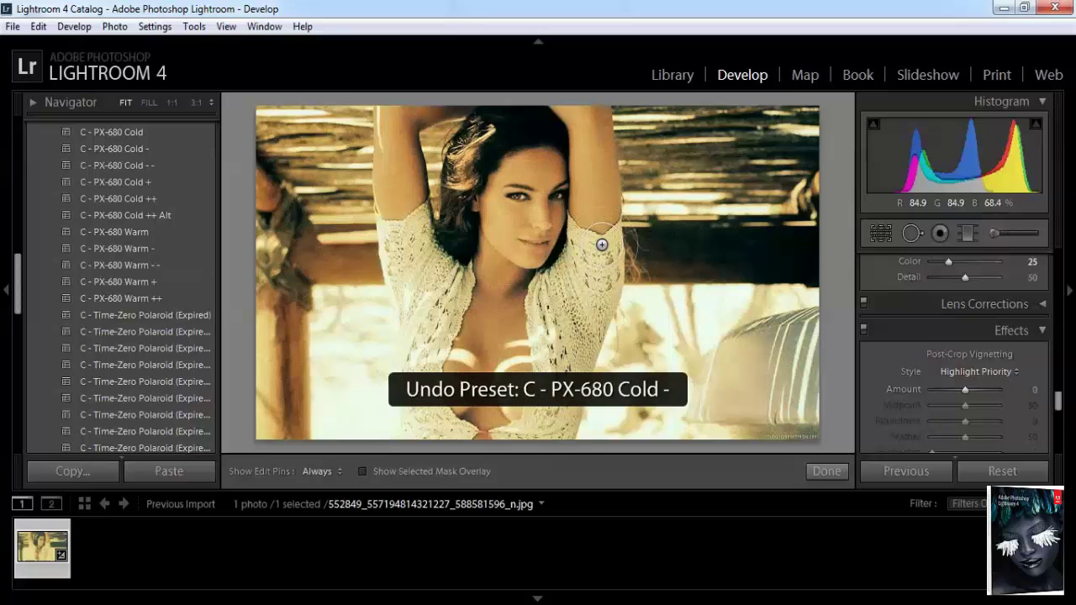
key("ctrl+z")
key("ctrl+z")
key("ctrl+z")
key("ctrl+z")
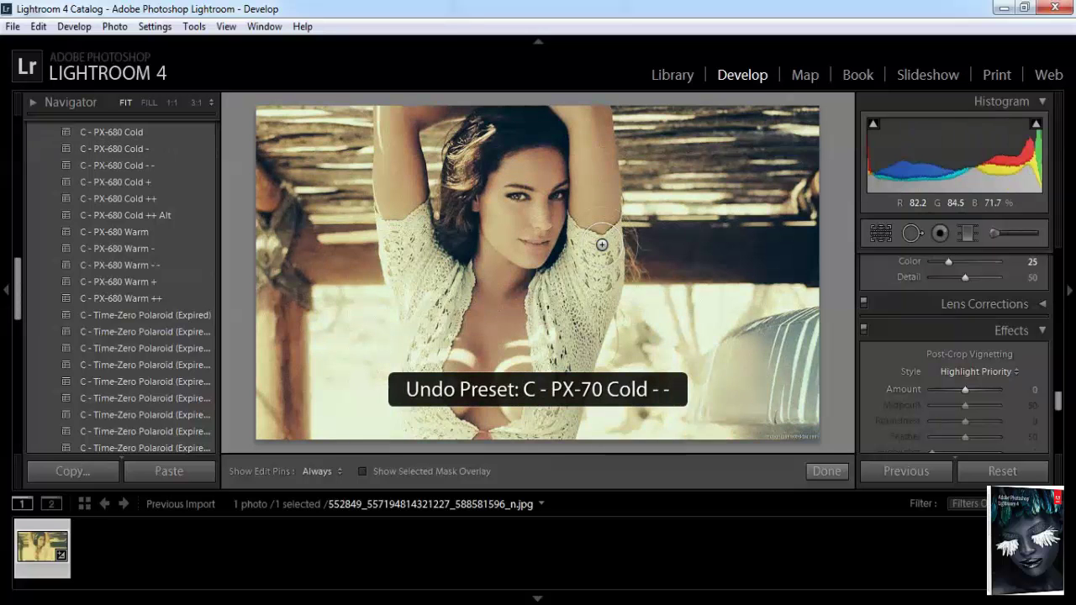
key("ctrl+z")
key("ctrl+z")
key("ctrl+z")
key("ctrl+z")
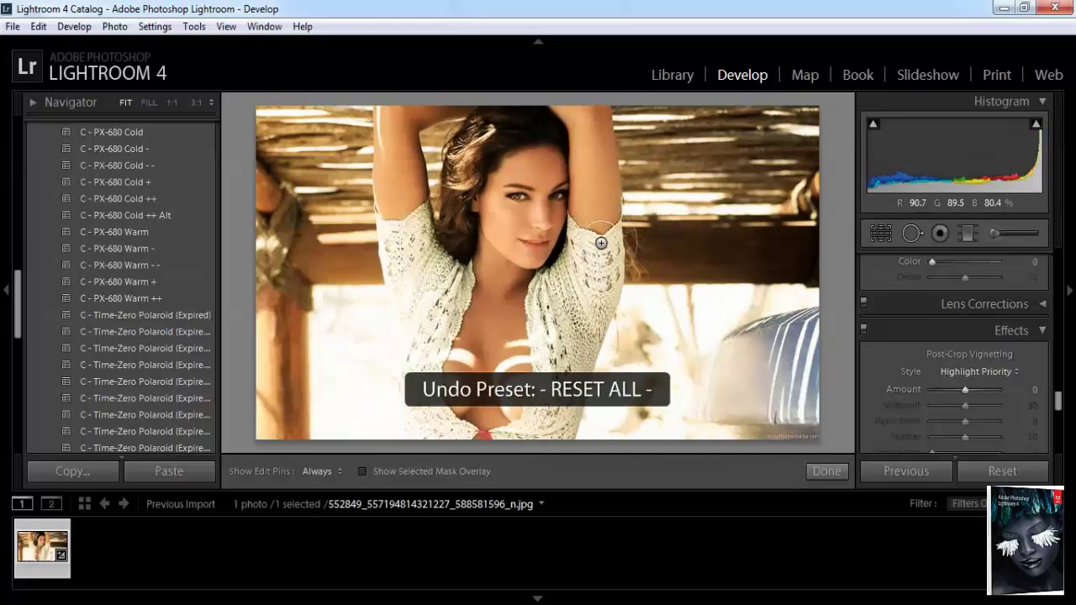
key("ctrl+z")
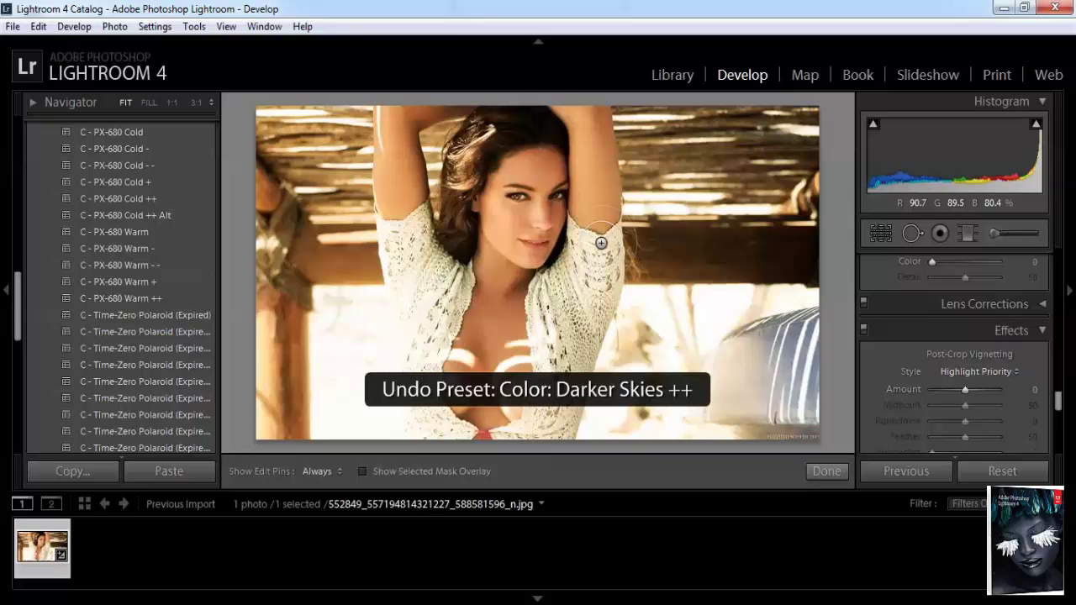
key("ctrl+z")
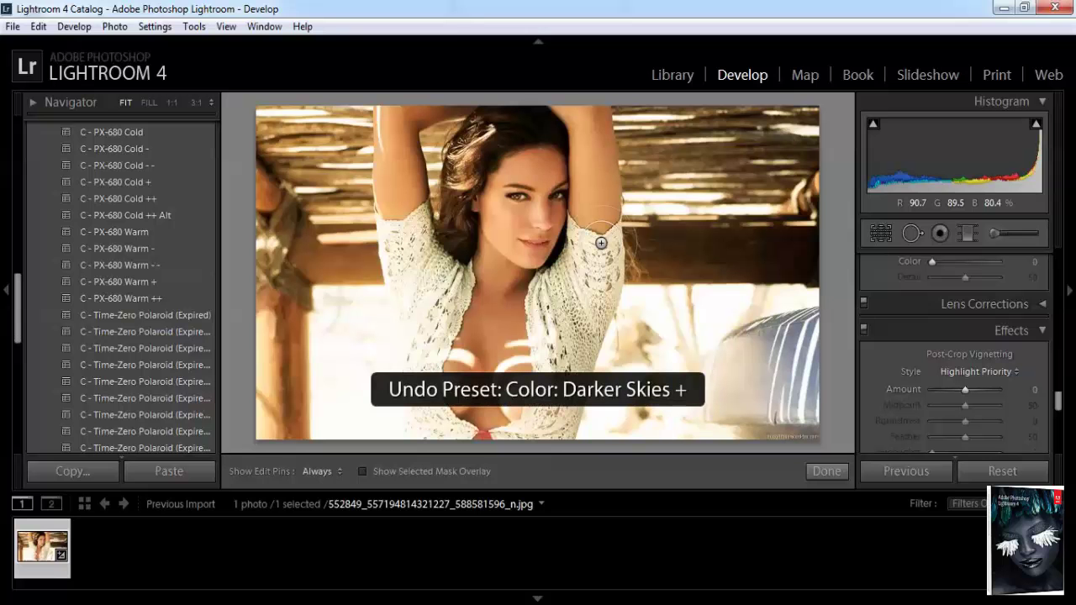
key("ctrl+z")
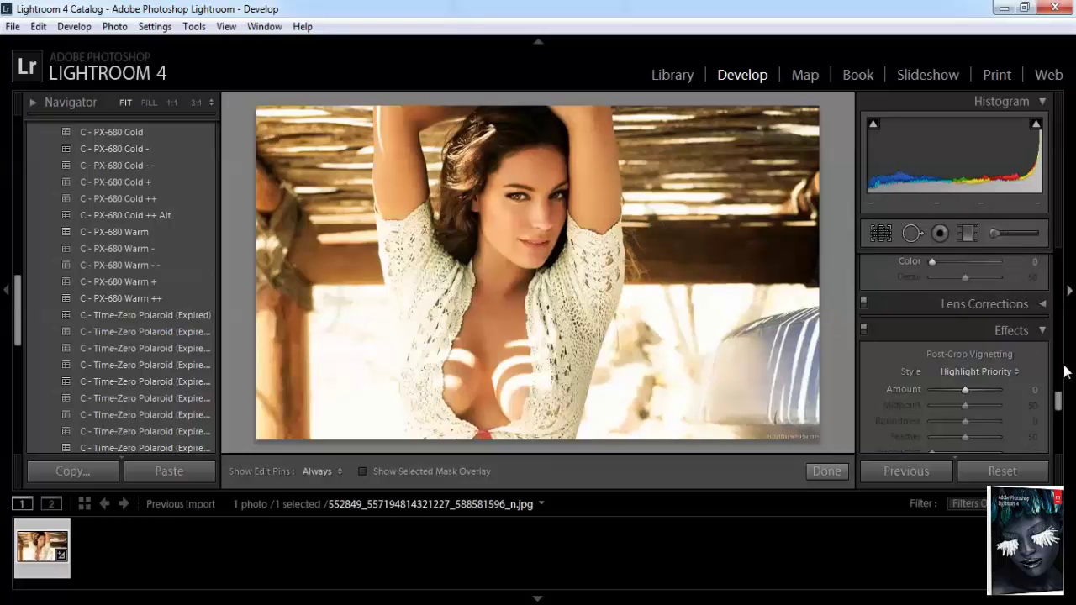
- Set Temp +26, Tint +7, Highlights +64 and Shadows +26 in the Basic panel
left_click_drag(1058, 401, 1058, 254)
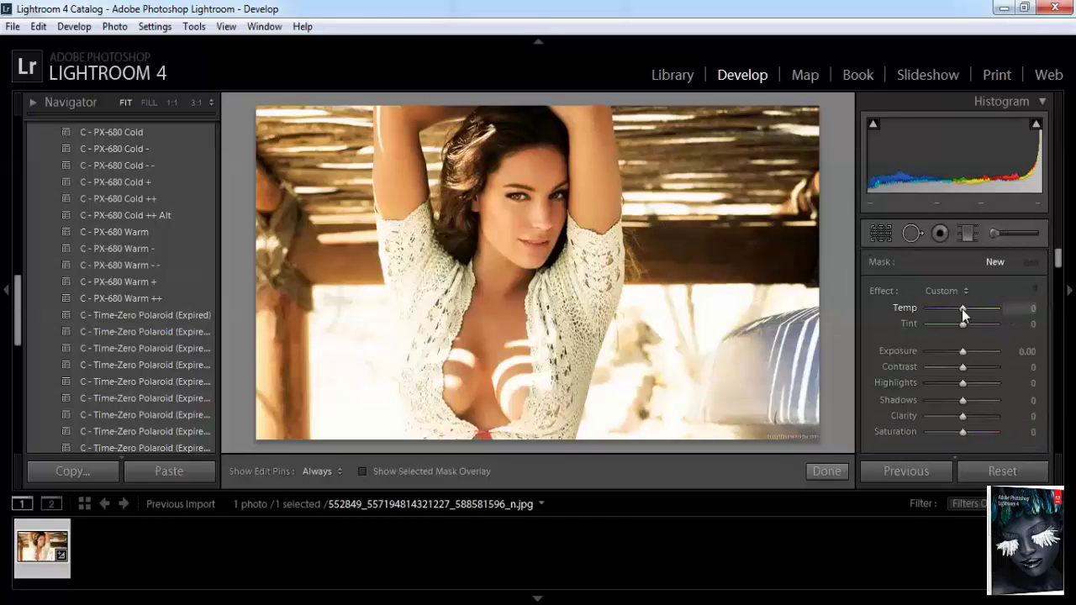
mouse_move(960, 312)
left_mouse_down()
mouse_move(995, 311)
mouse_move(965, 311)
mouse_move(958, 325)
mouse_move(986, 323)
mouse_move(964, 324)
left_mouse_up()
mouse_move(1060, 260)
left_mouse_down()
mouse_move(1060, 282)
mouse_move(1059, 271)
left_mouse_up()
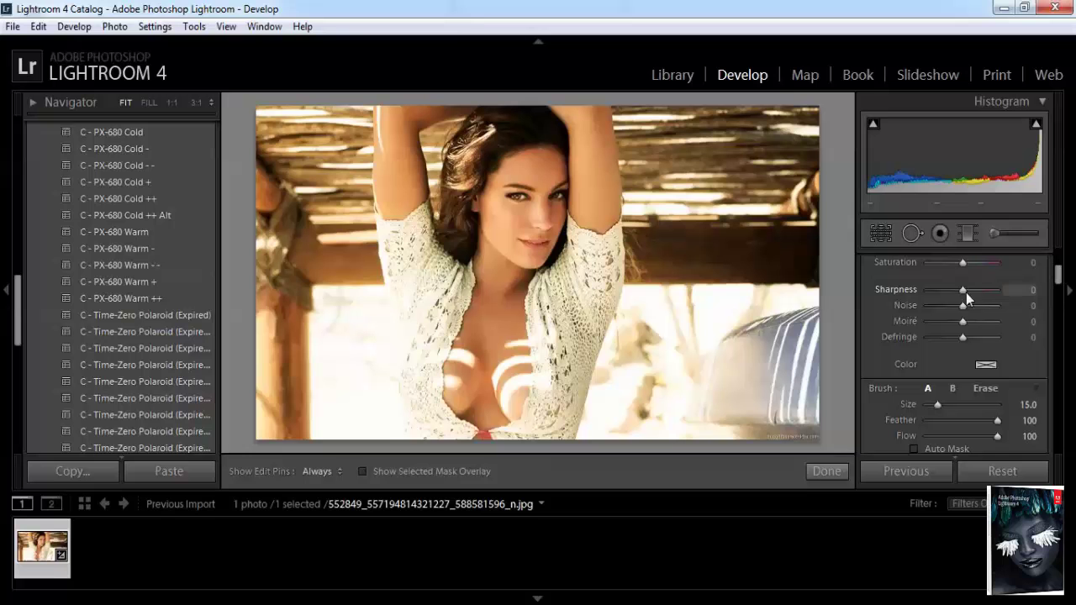
left_click_drag(963, 291, 993, 307)
scroll(941, 353, "down", 5)
mouse_move(964, 387)
left_mouse_down()
mouse_move(985, 384)
mouse_move(973, 403)
left_mouse_up()
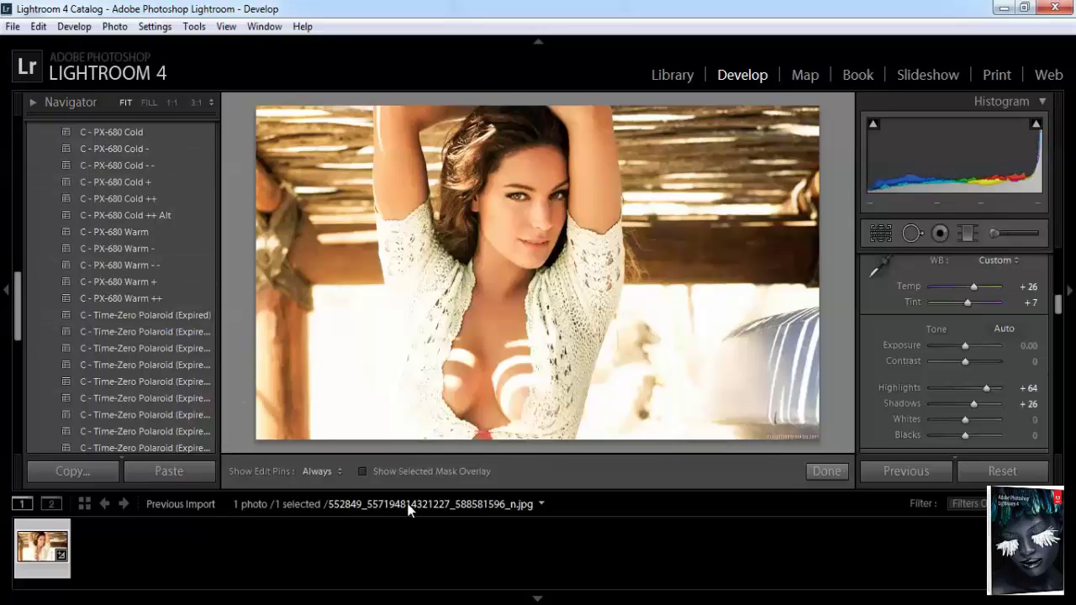
- Keep edit pins always shown and add grain with Amount 35
left_click(332, 476)
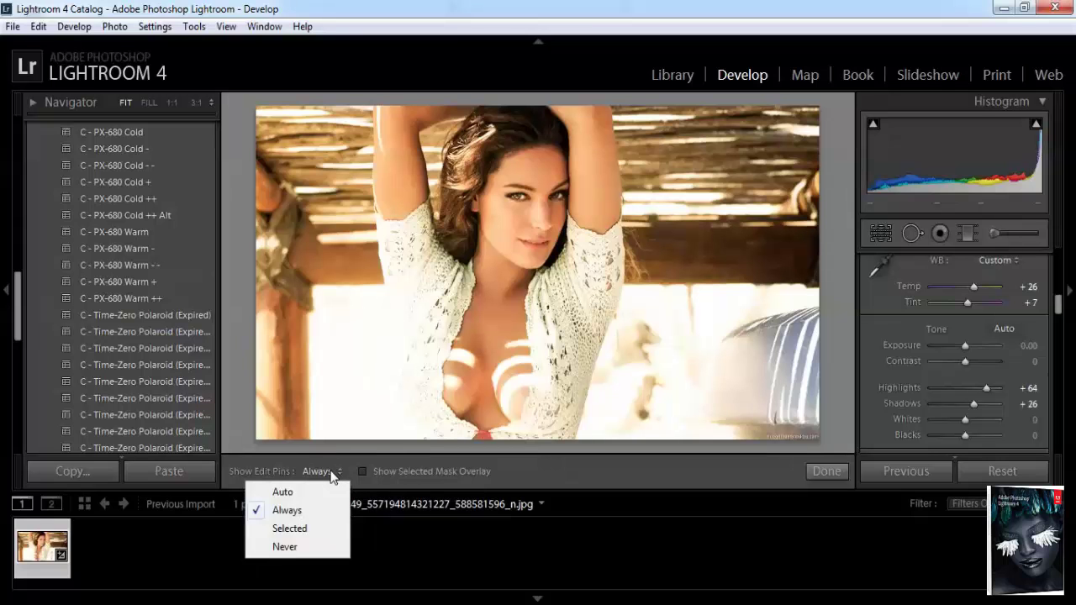
left_click(332, 476)
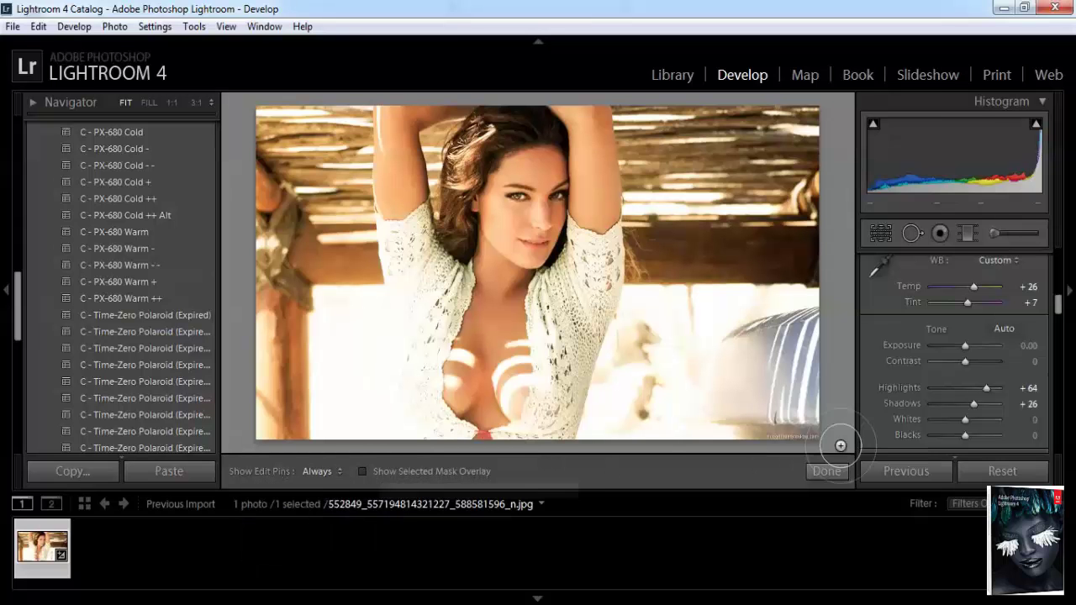
left_click_drag(1059, 302, 1055, 412)
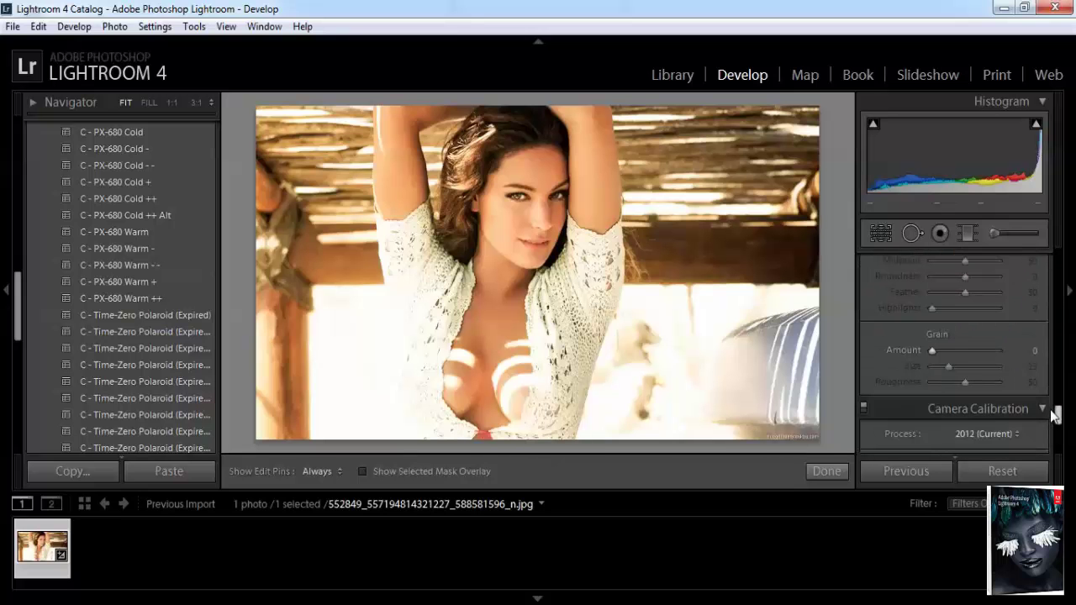
mouse_move(932, 351)
left_mouse_down()
mouse_move(971, 353)
mouse_move(911, 356)
left_mouse_up()
- Keep the Embedded camera calibration profile and start a new Graduated Filter adjustment
left_click_drag(1058, 416, 1058, 423)
left_click(1015, 396)
left_click(1014, 396)
left_click_drag(1057, 422, 1063, 454)
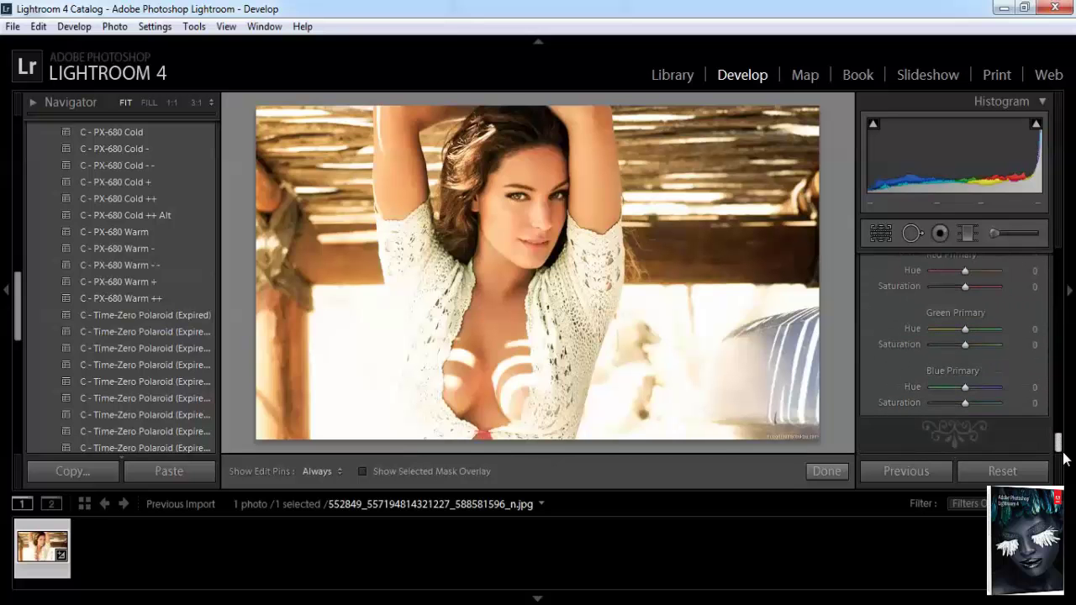
left_click(967, 232)
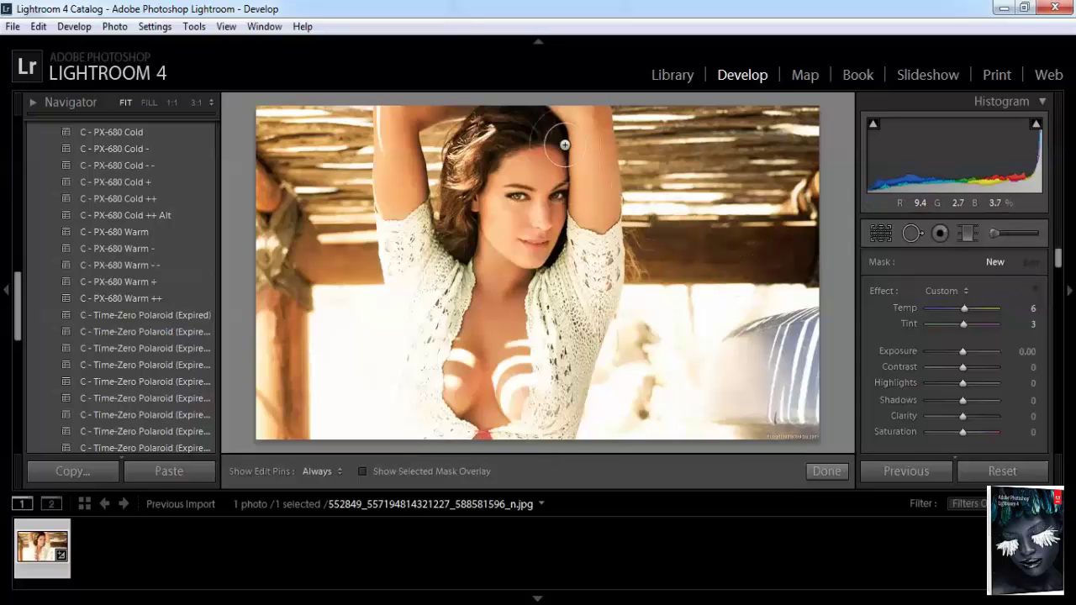
- Switch the portrait between Library Grid, Compare and Loupe views, ending in the single Loupe view
left_click(659, 84)
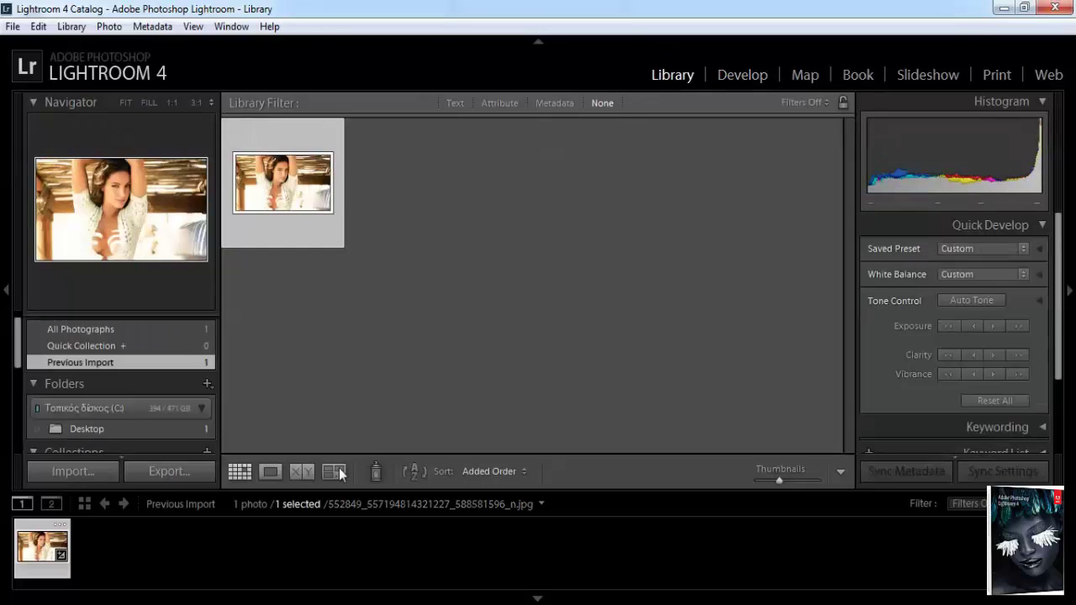
left_click(300, 472)
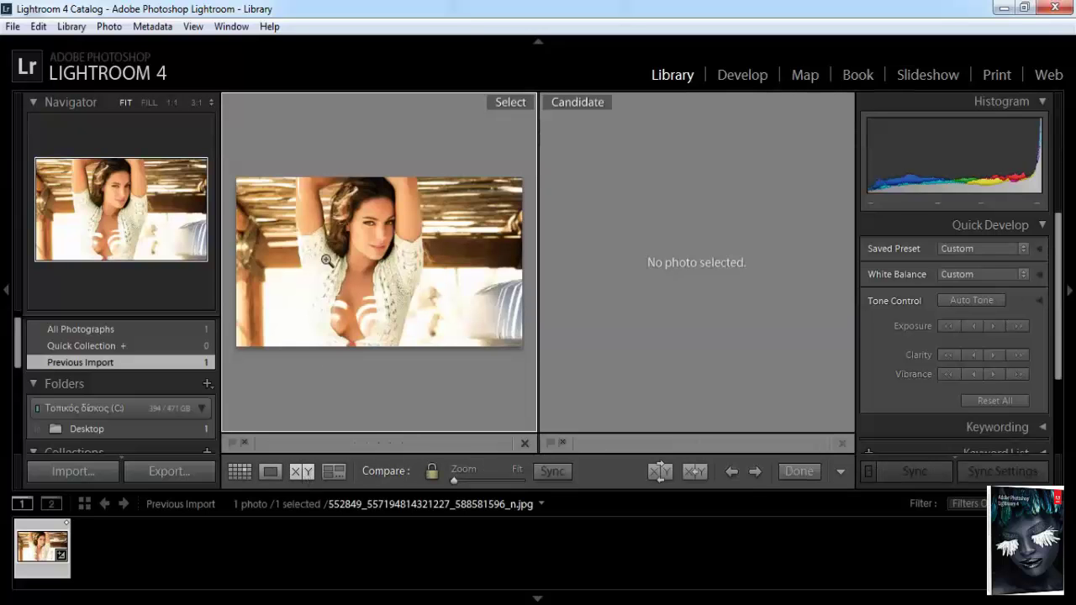
left_click(326, 220)
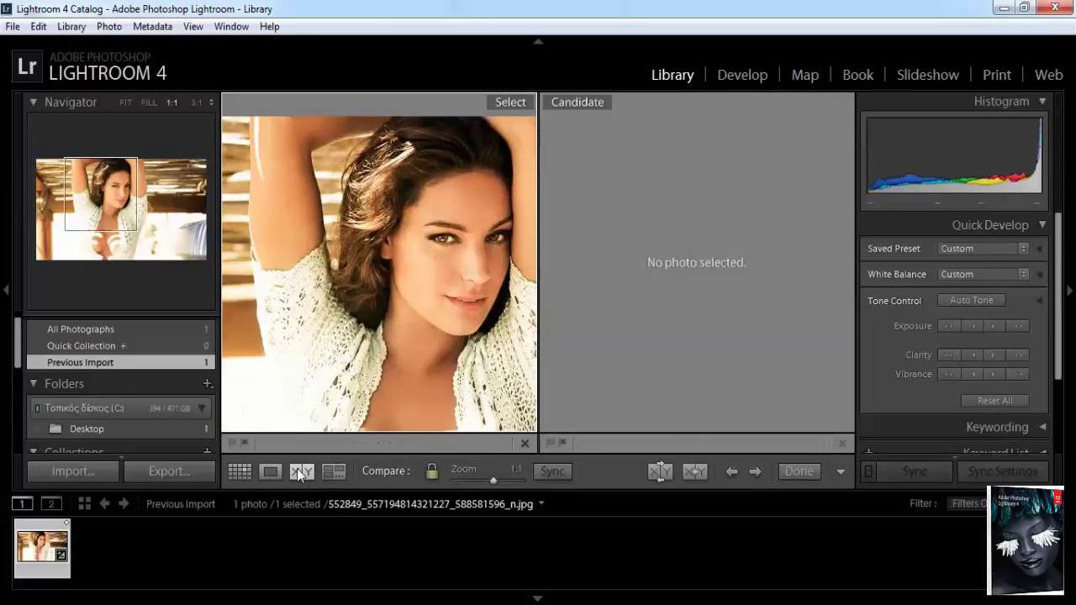
left_click(269, 470)
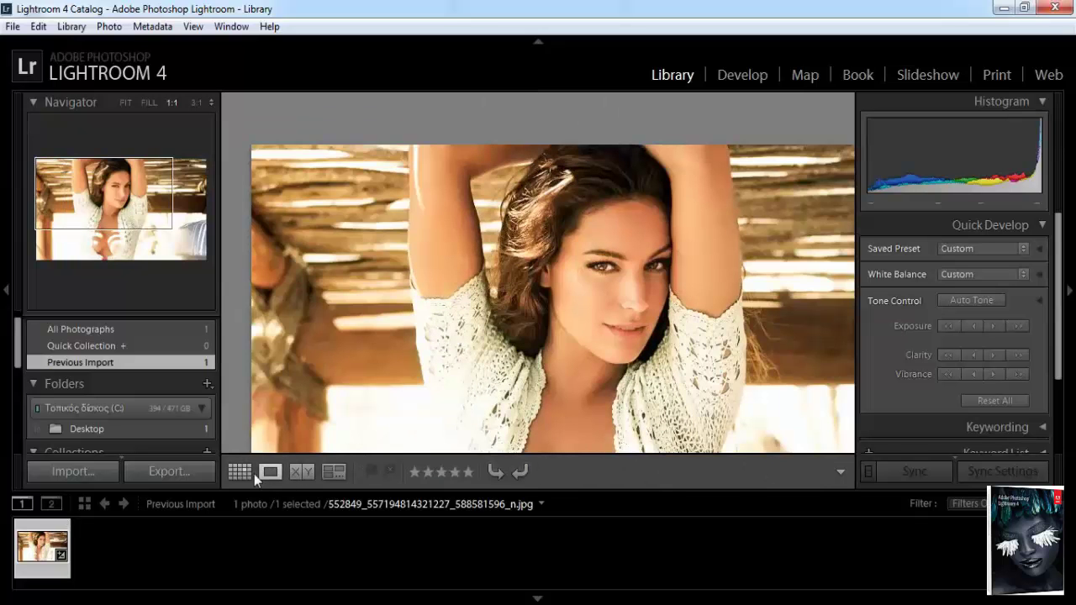
left_click(251, 473)
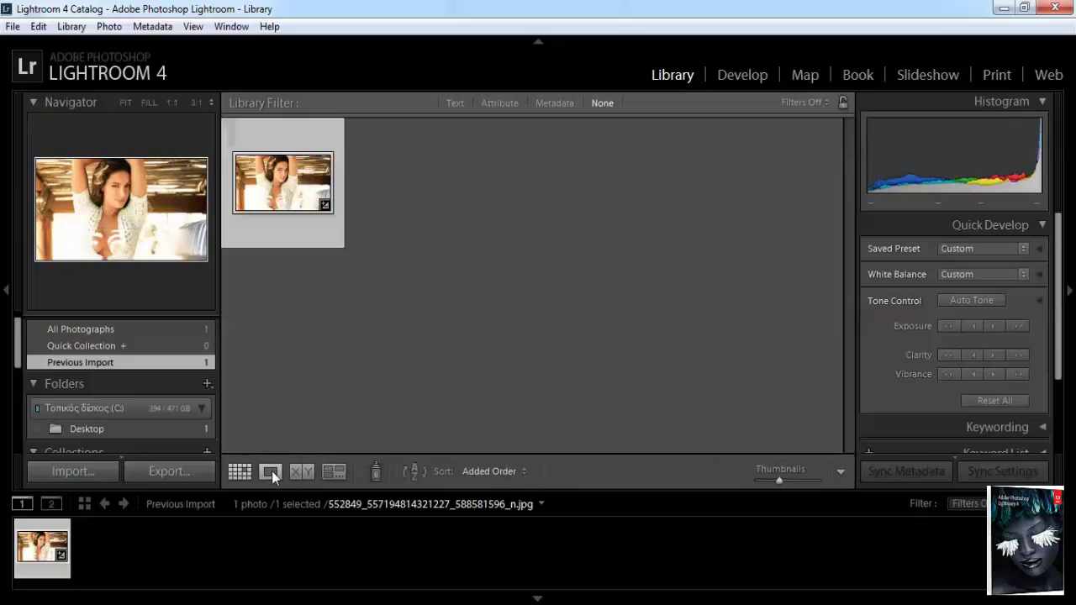
double_click(270, 161)
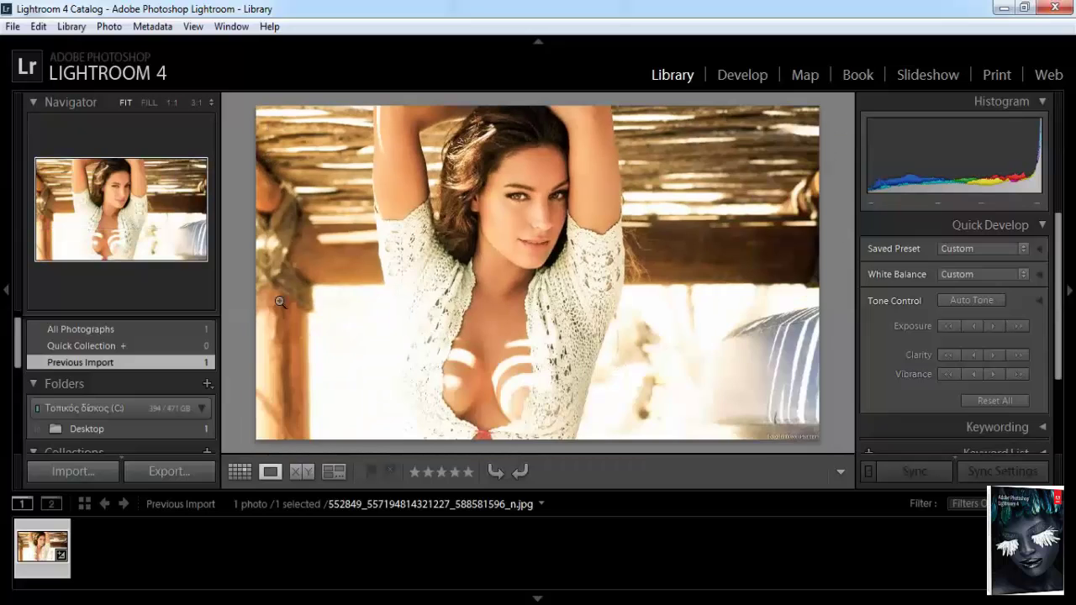
left_click(304, 473)
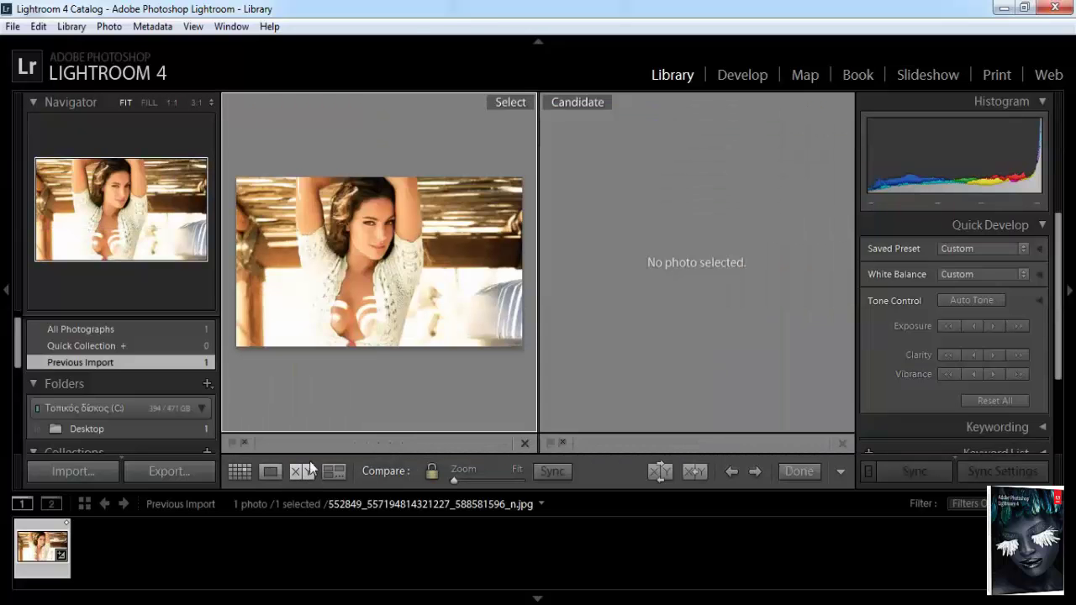
left_click(588, 102)
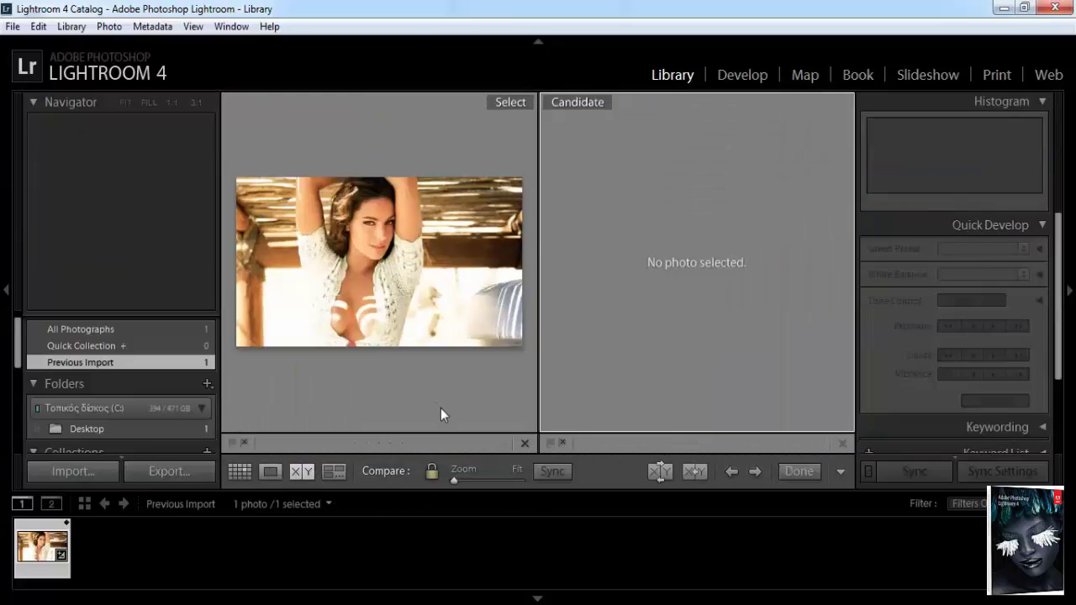
left_click(318, 282)
double_click(55, 540)
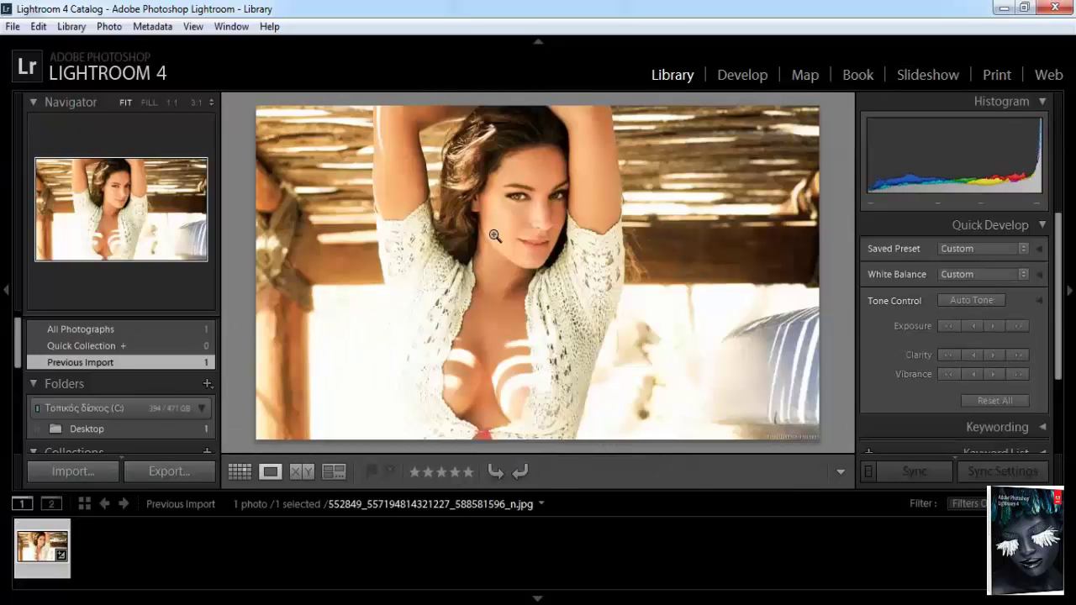
- Switch to the Develop module and scroll down the left Presets panel
left_click(733, 84)
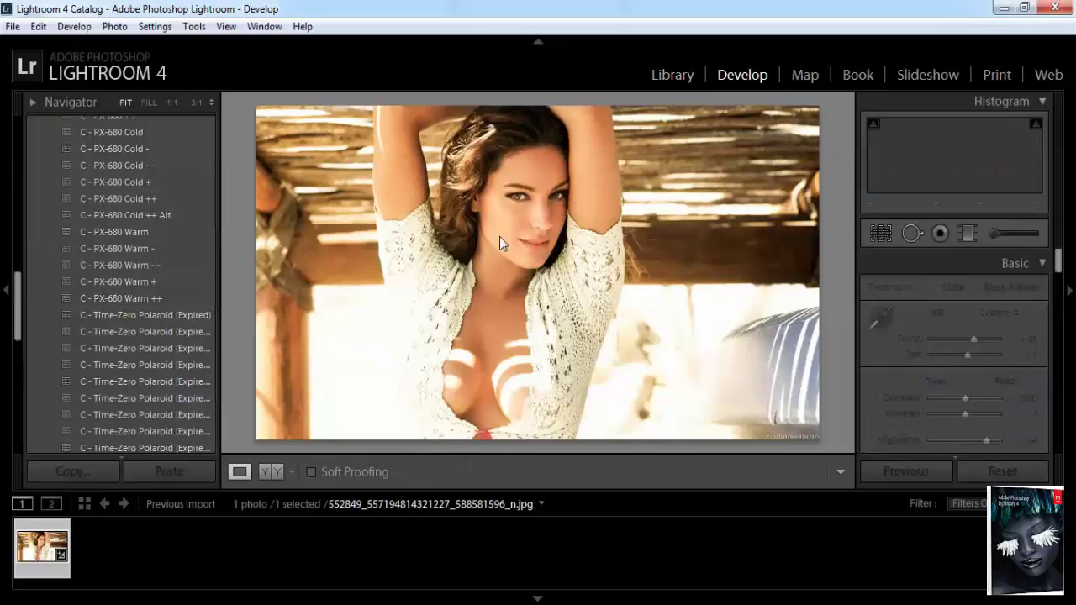
scroll(103, 318, "down", 10)
scroll(103, 319, "down", 5)
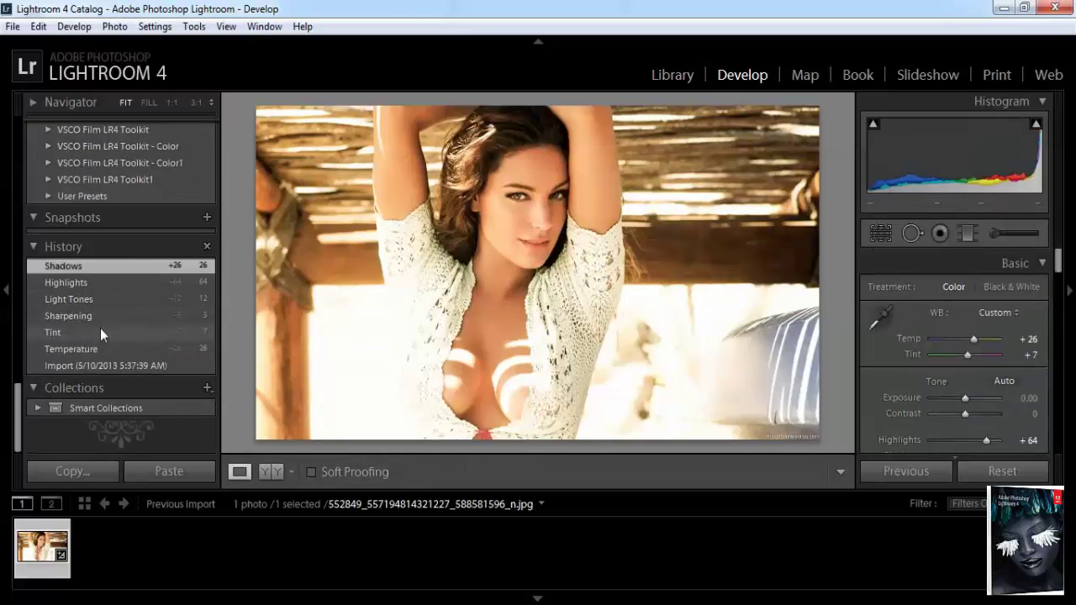
- From VSCO Film LR4 Toolkit1, apply RESET ALL, DR: Highlight Save ++ and Fade Shadows +
left_click(58, 179)
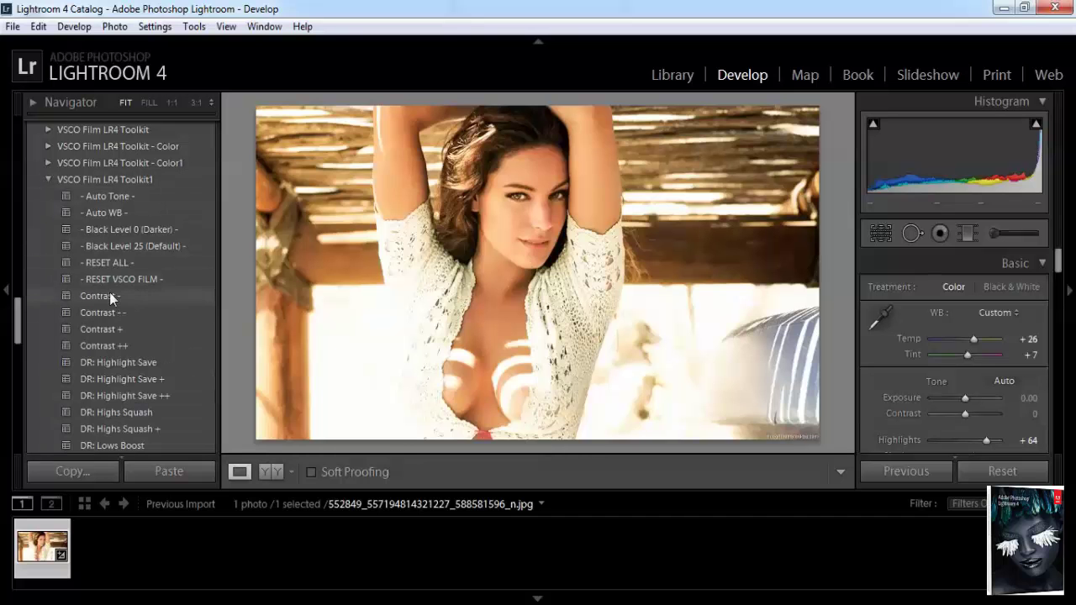
left_click(108, 264)
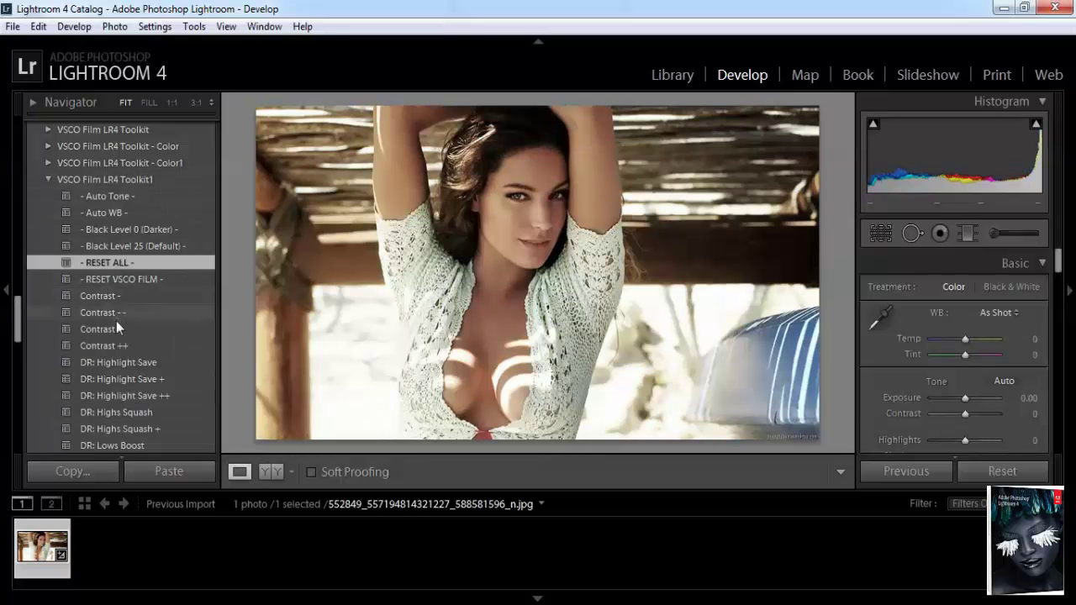
left_click(130, 380)
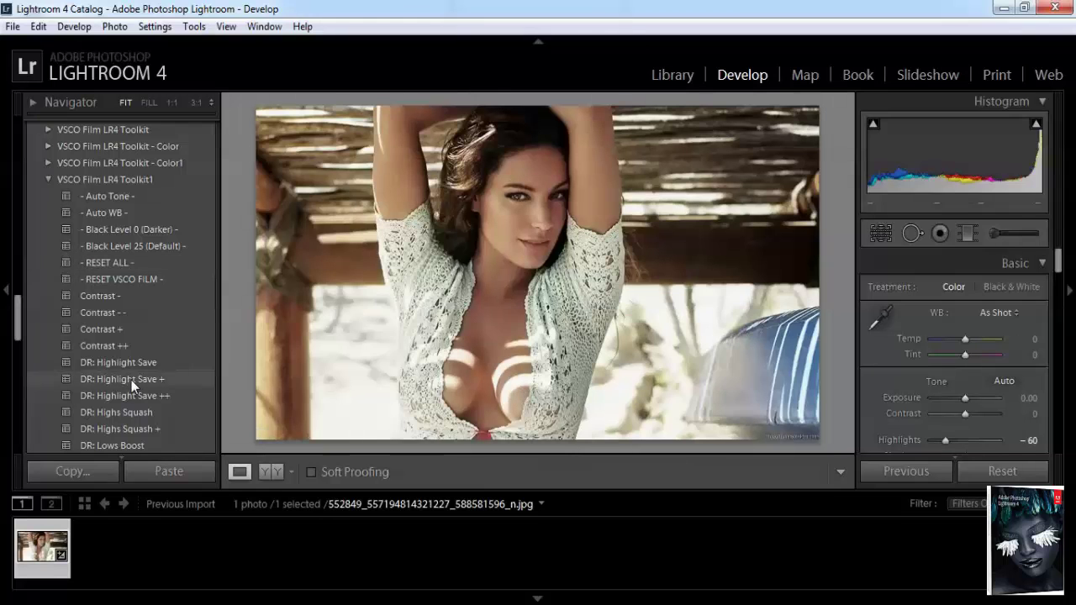
left_click(137, 397)
scroll(88, 341, "down", 5)
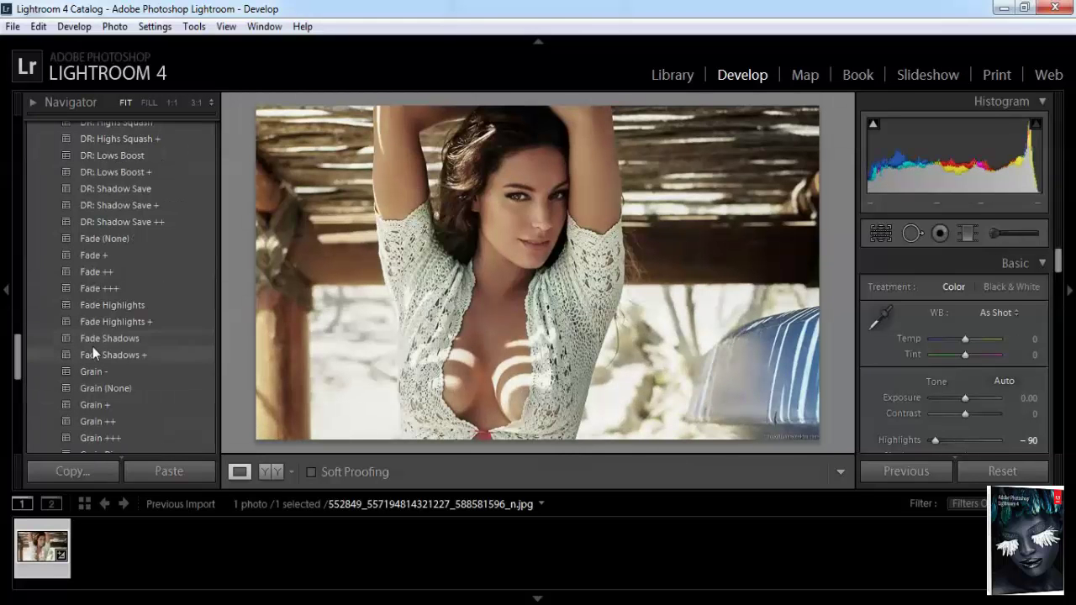
left_click(94, 341)
left_click(100, 354)
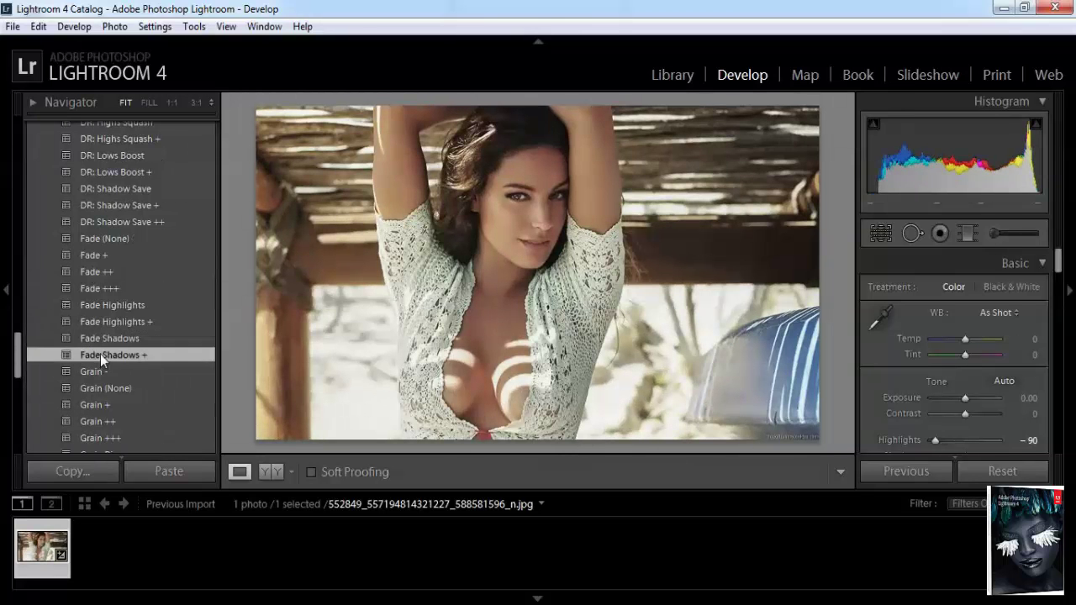
- Try grain presets, then stack JPEG Contrast Fixer, Lens: CA & Fringing and Sharpen -
left_click(99, 372)
left_click(100, 389)
scroll(100, 366, "down", 3)
left_click(91, 374)
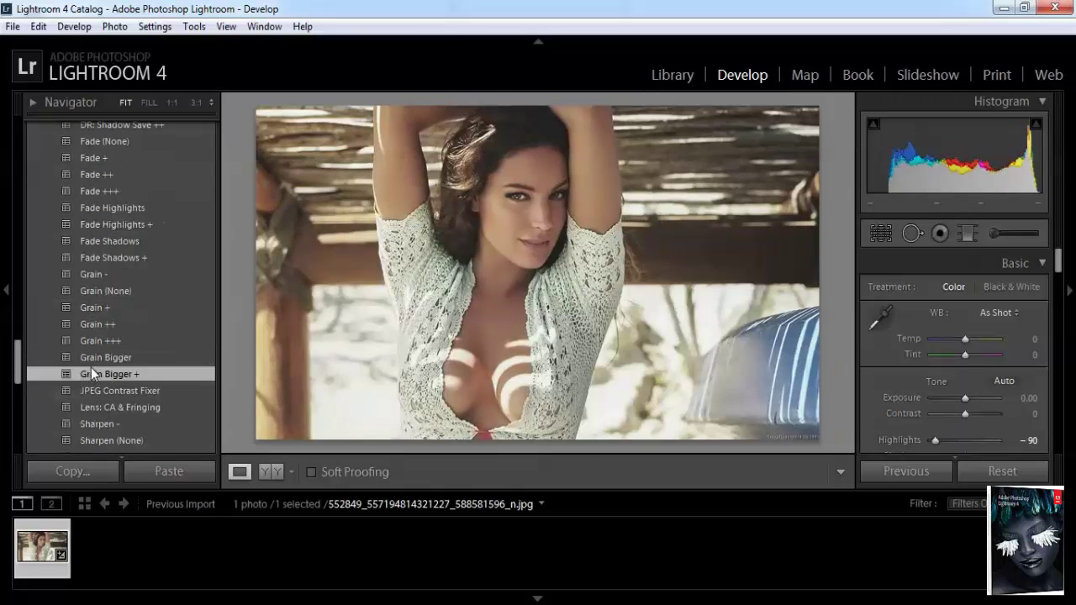
left_click(97, 391)
left_click(107, 408)
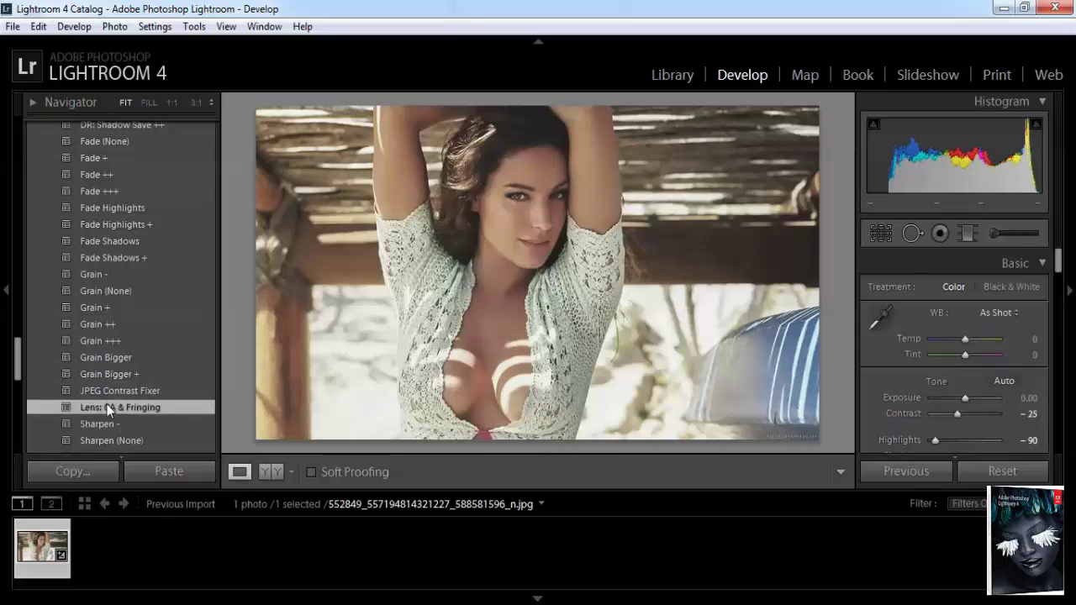
left_click(109, 418)
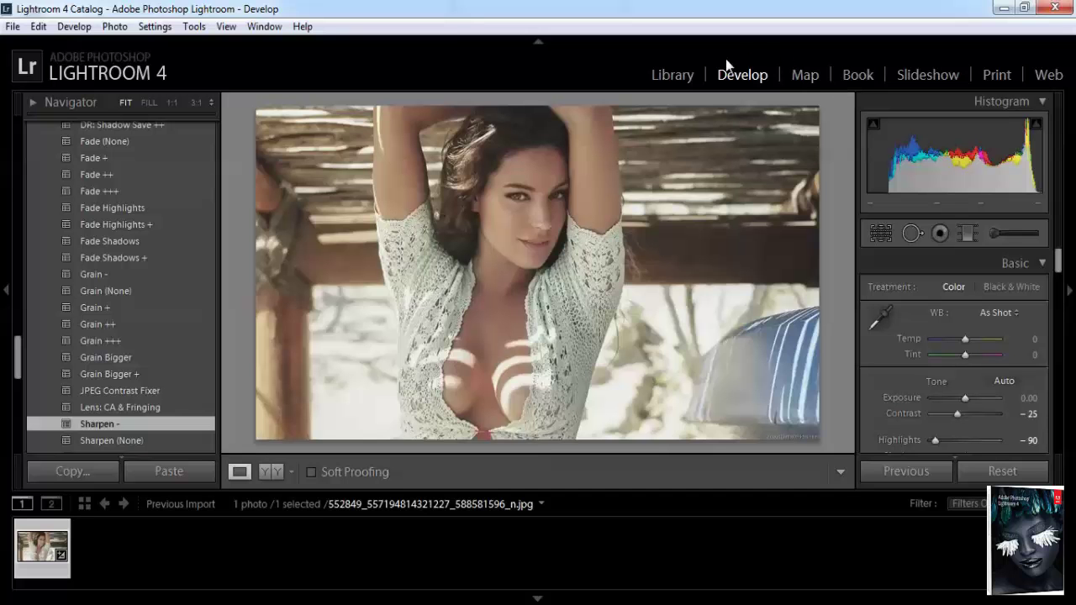
scroll(155, 198, "down", 5)
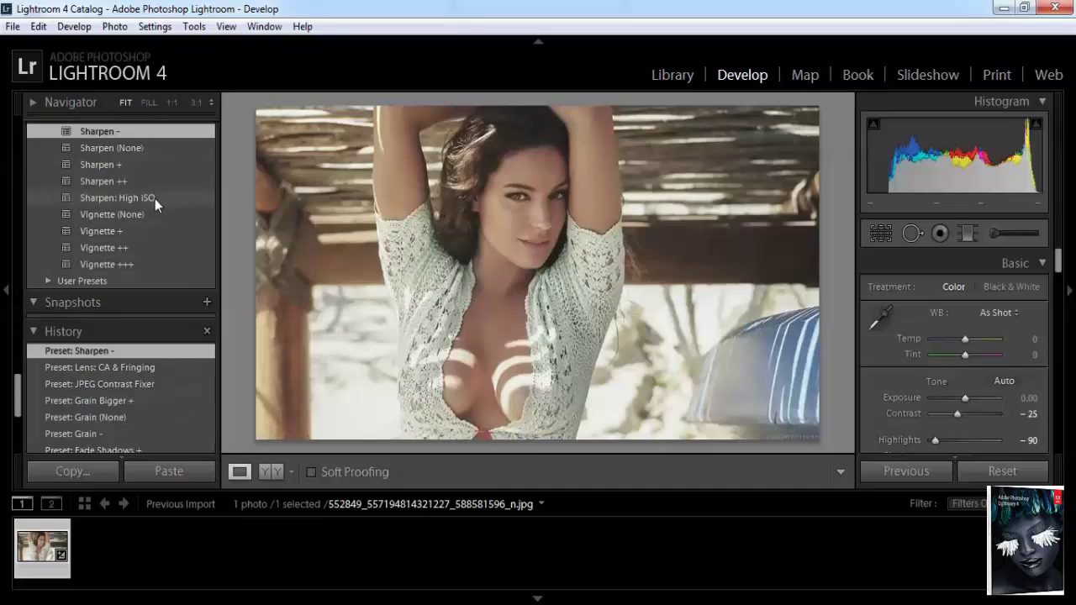
- Try the Spotlight Lower Left and Lower Right presets from User Presets
left_click(54, 279)
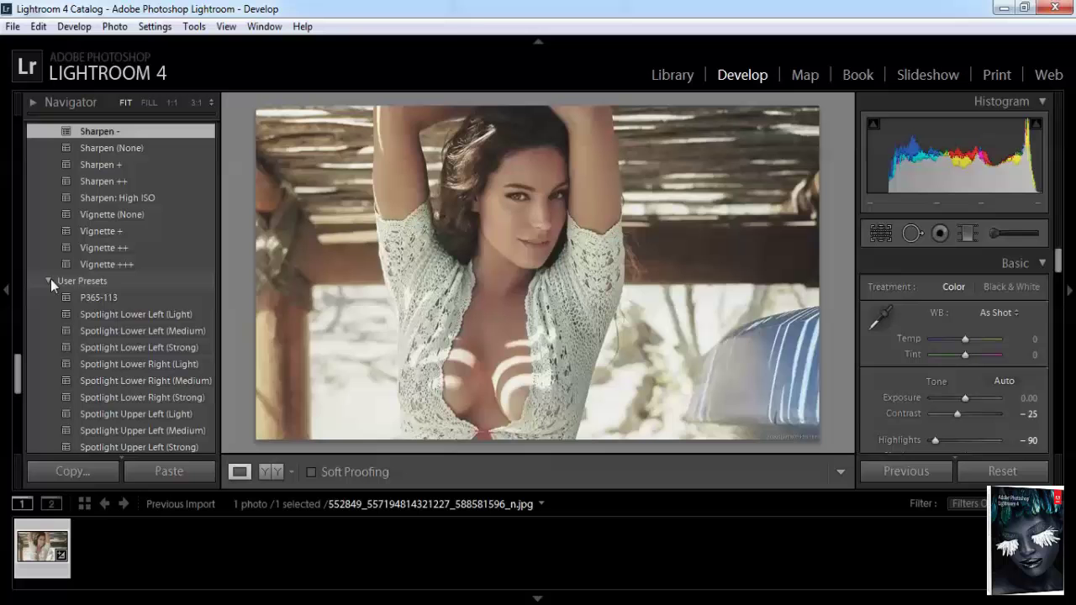
left_click(106, 312)
left_click(119, 331)
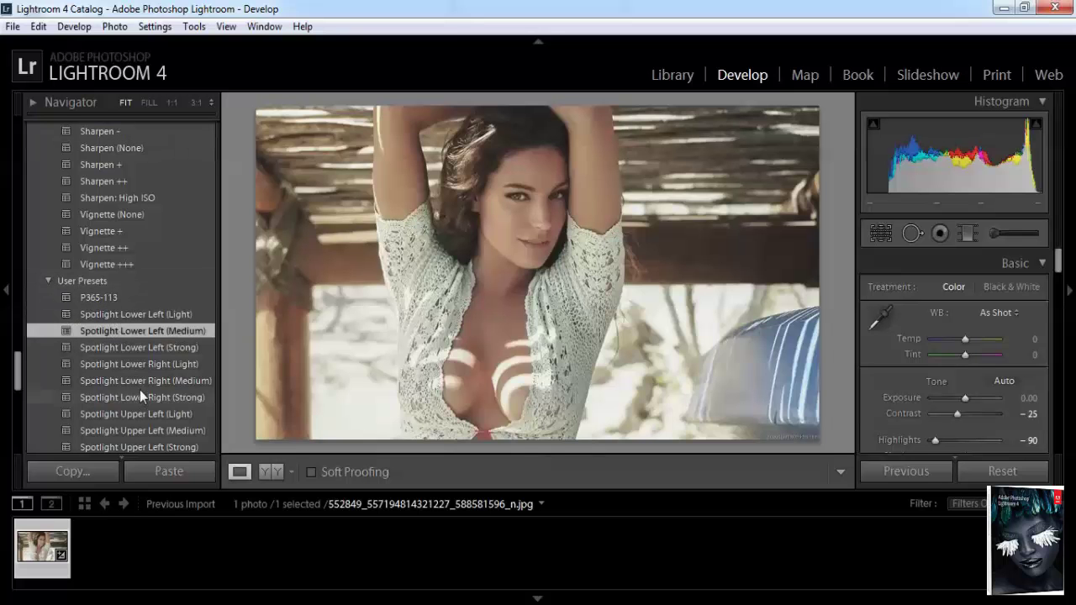
left_click(138, 391)
scroll(140, 388, "up", 8)
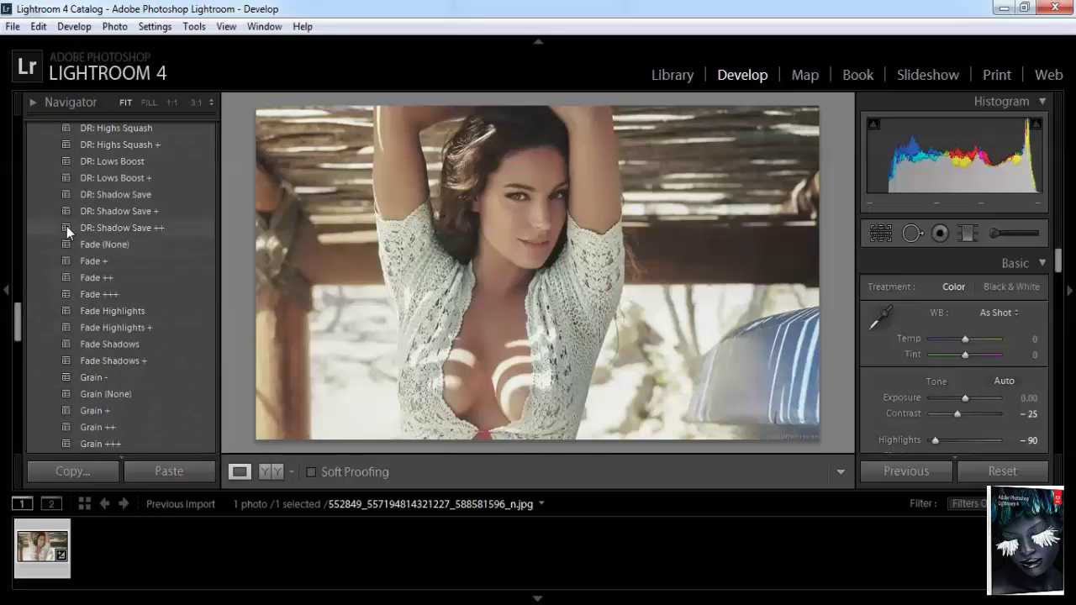
scroll(67, 223, "up", 15)
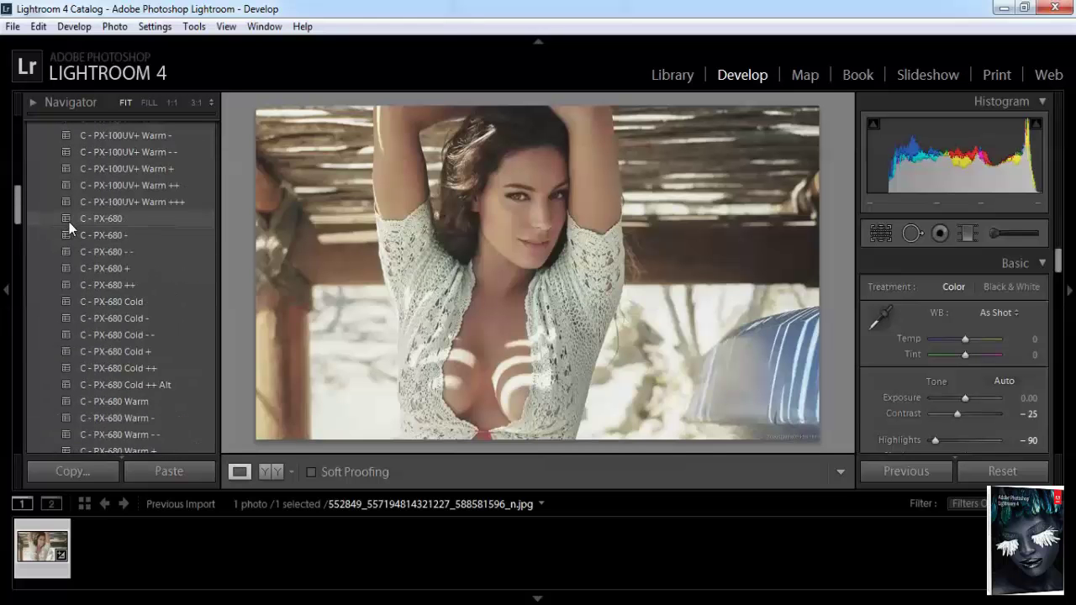
scroll(69, 222, "up", 10)
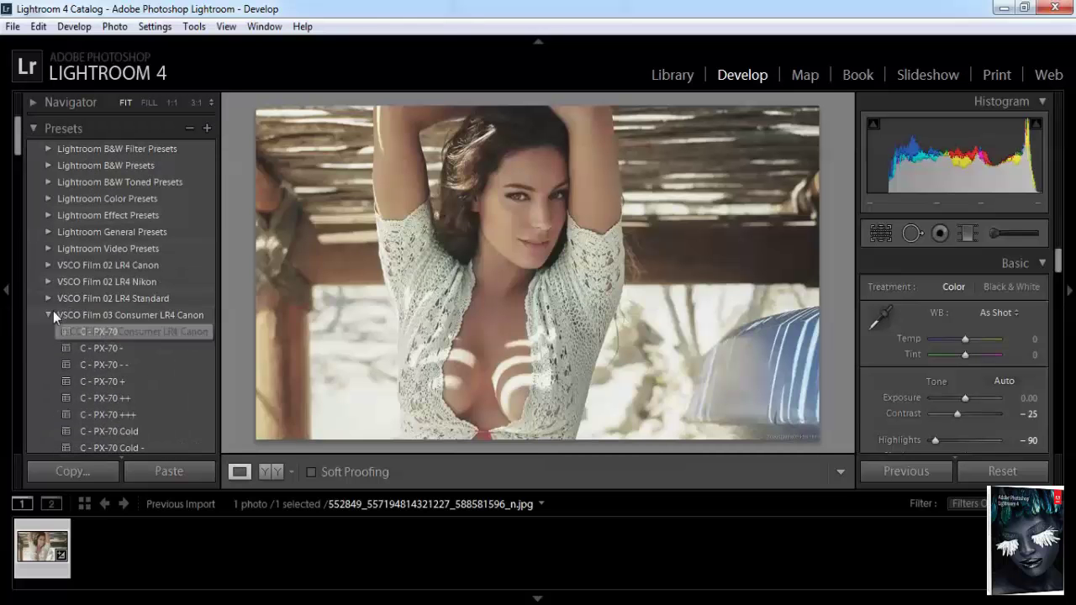
- In Lightroom Color Presets, try the Cold Tone, Bleach Bypass and Aged Photo presets
left_click(48, 313)
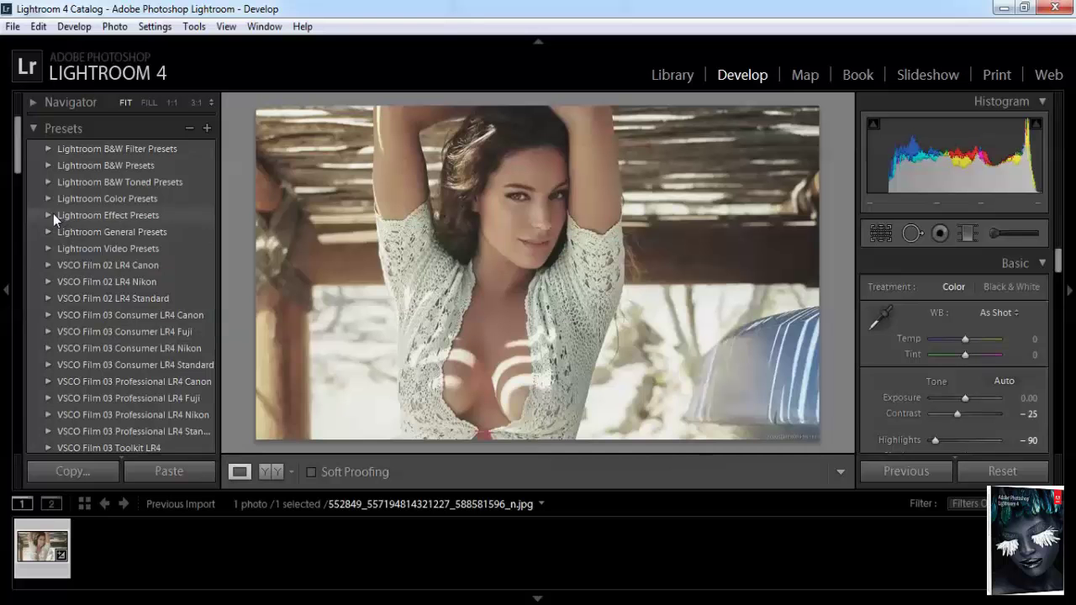
left_click(49, 215)
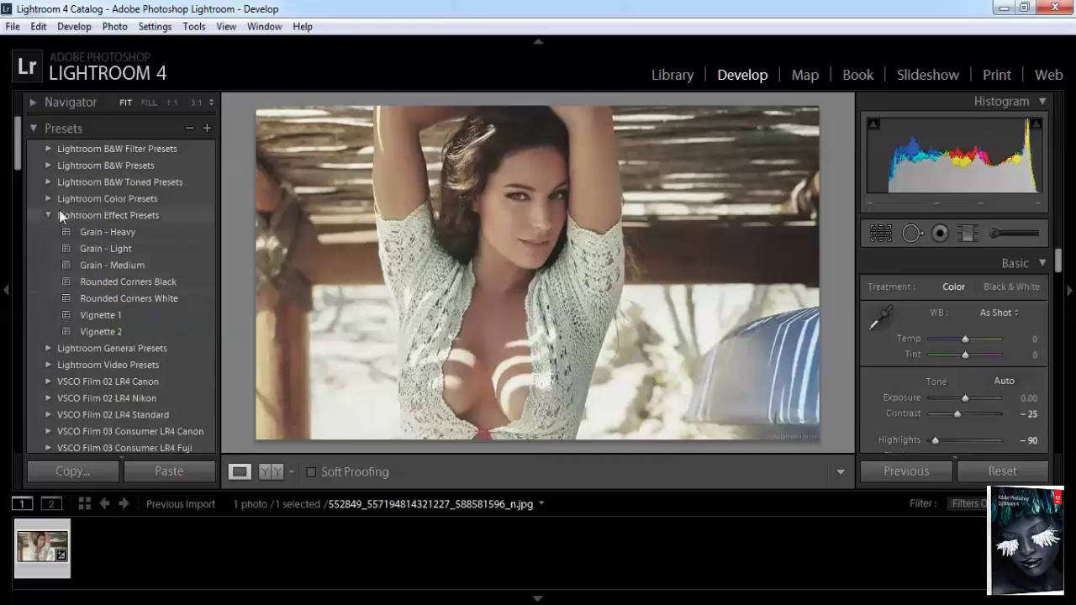
left_click(50, 213)
left_click(52, 200)
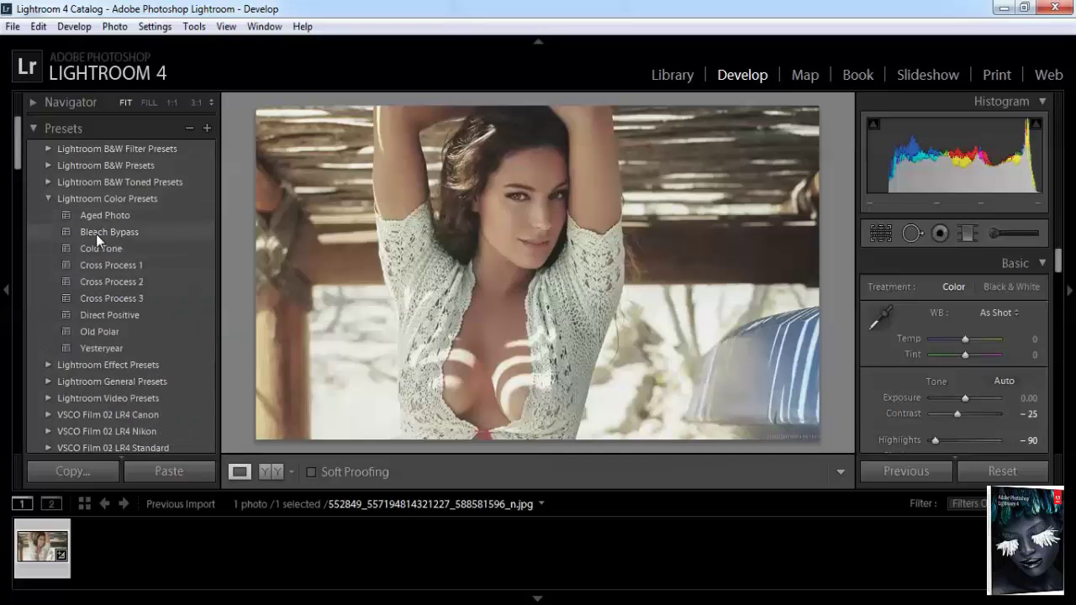
left_click(99, 248)
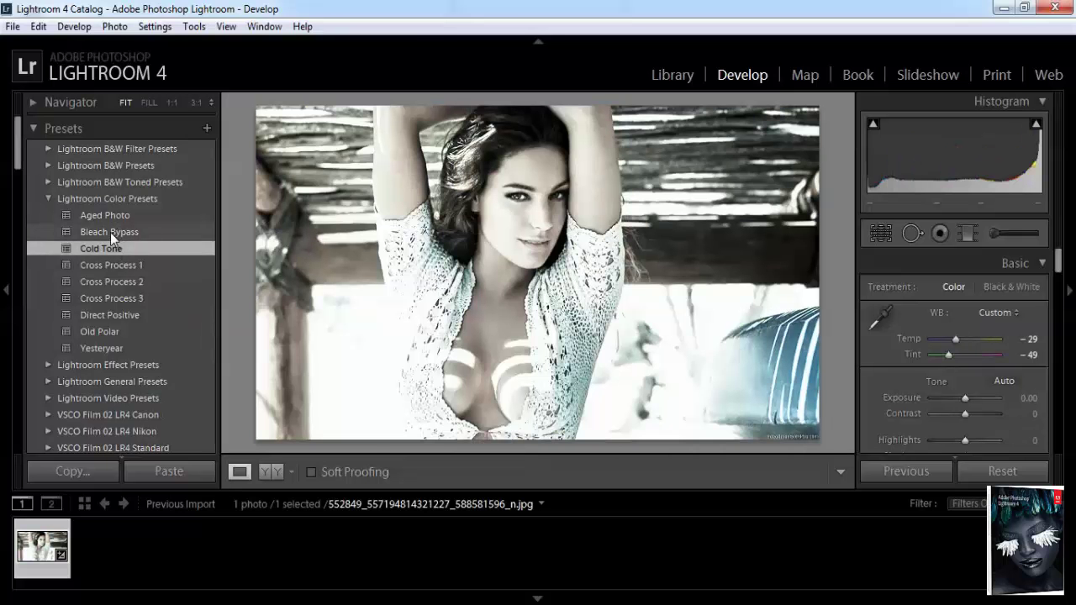
left_click(111, 232)
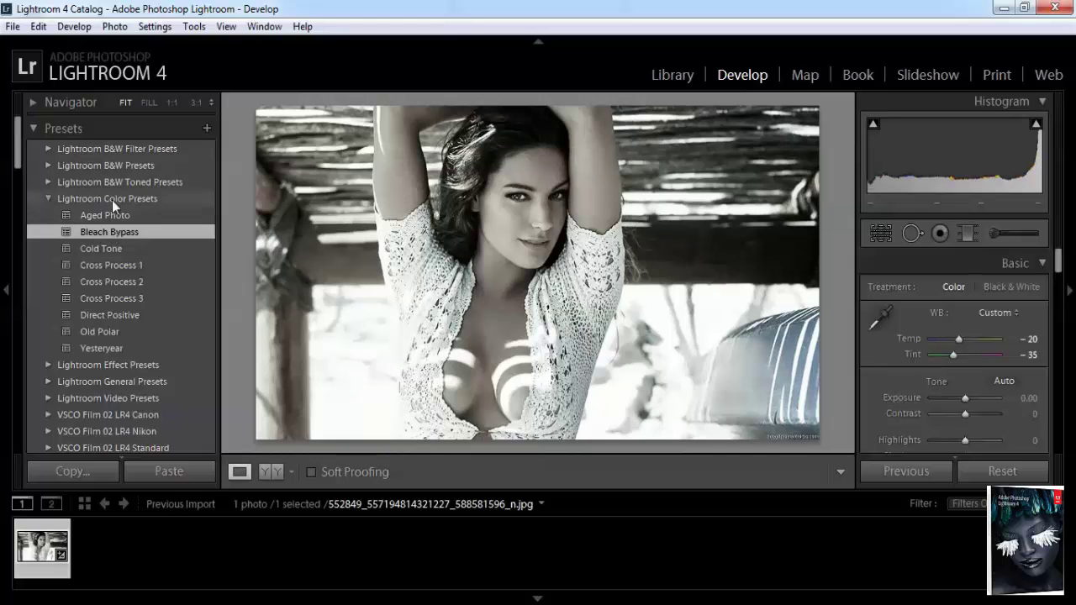
left_click(105, 212)
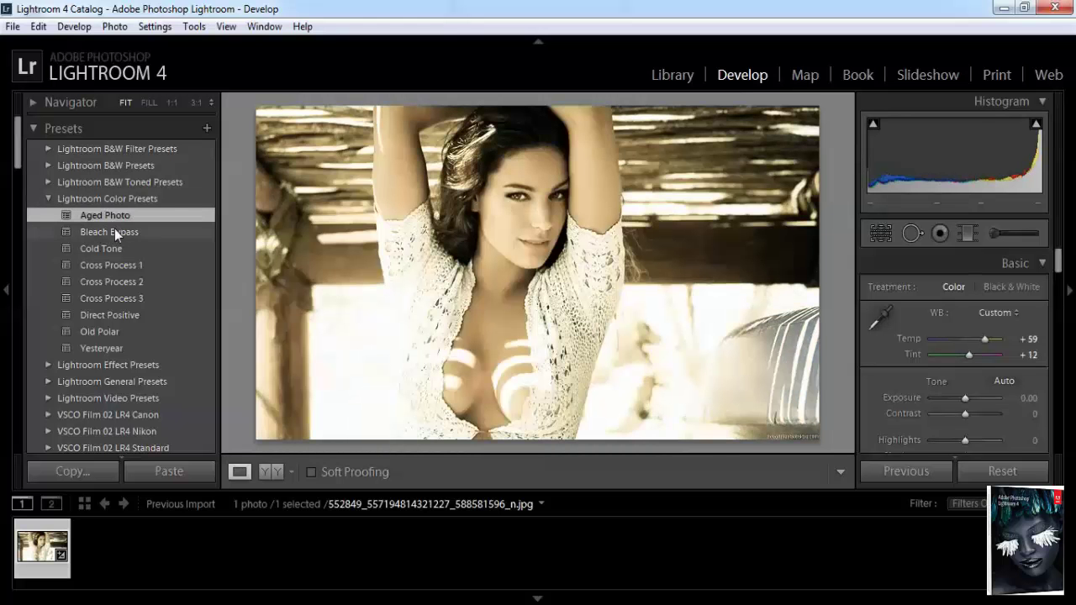
- Try Cross Process 3, Direct Positive and Old Polar, then settle on the Yesteryear preset
left_click(118, 296)
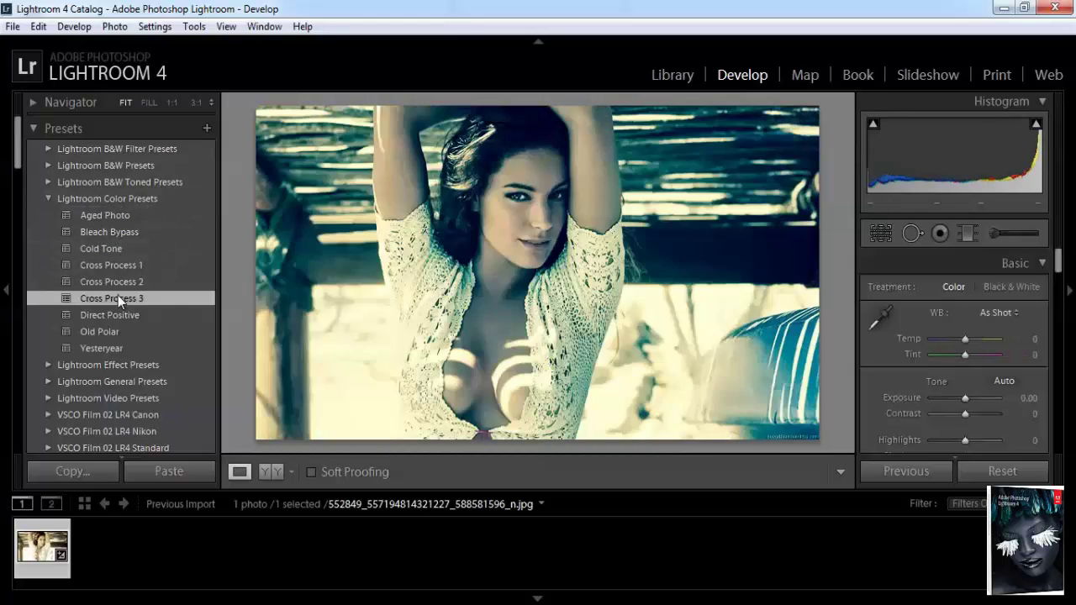
left_click(119, 316)
left_click(113, 333)
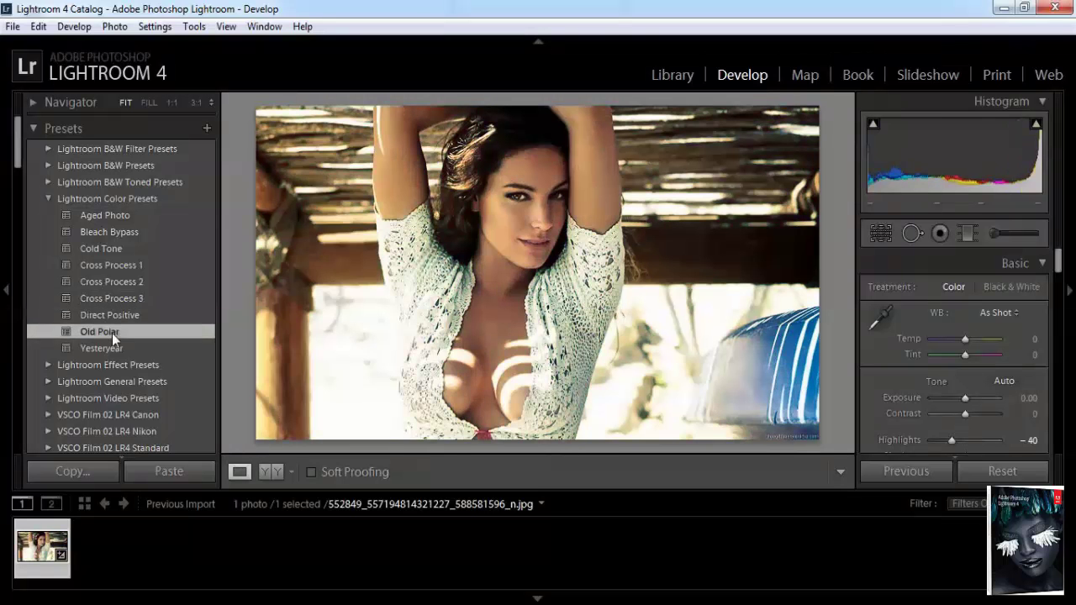
left_click(116, 345)
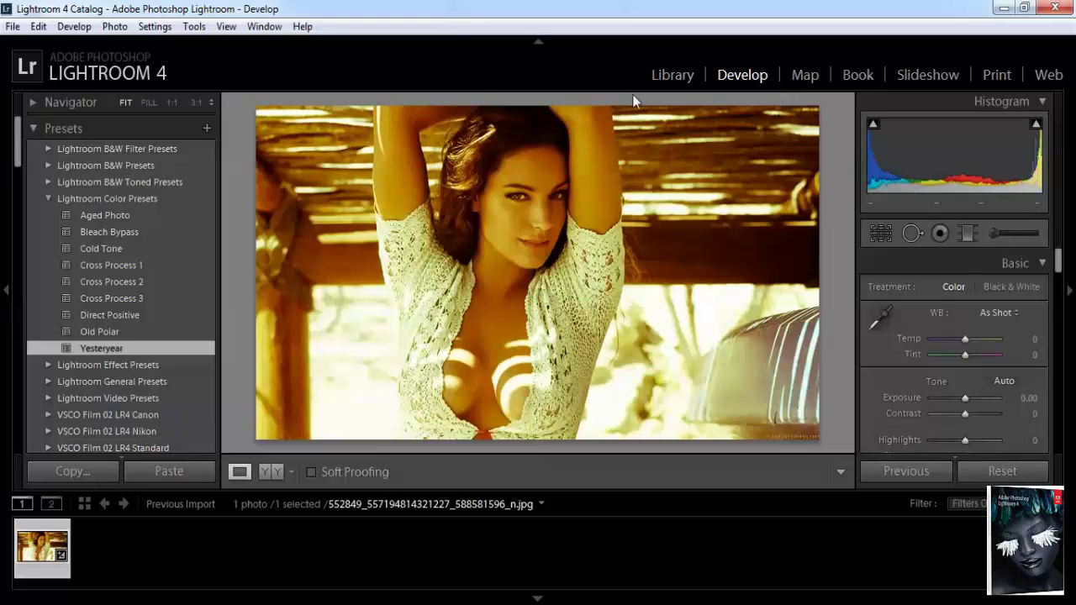
left_click(672, 75)
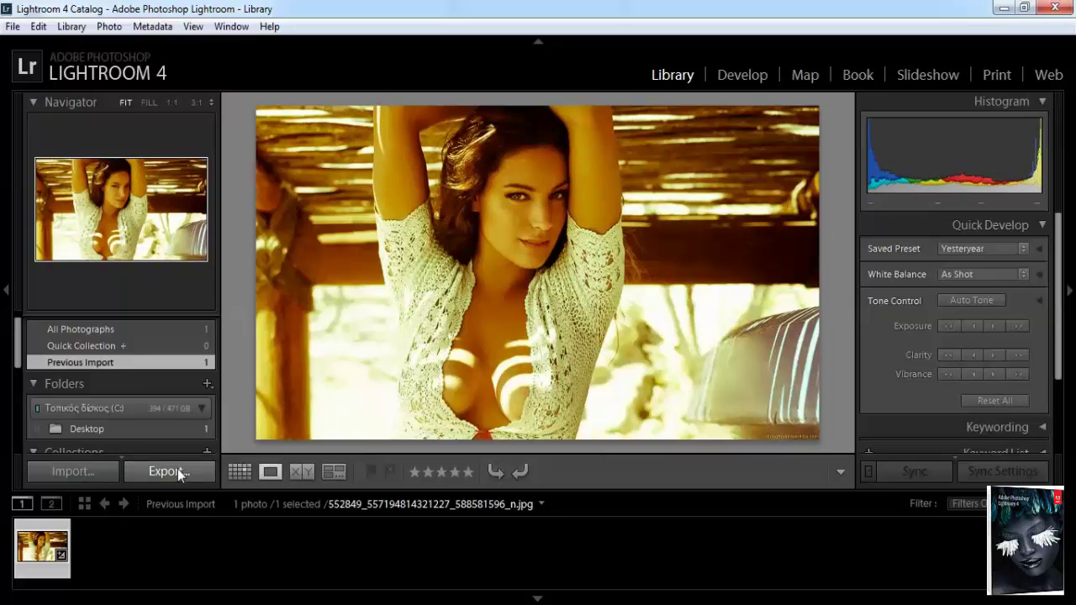
- In the Export dialog, keep a specific folder as destination and 'ask what to do' for existing files
left_click(178, 471)
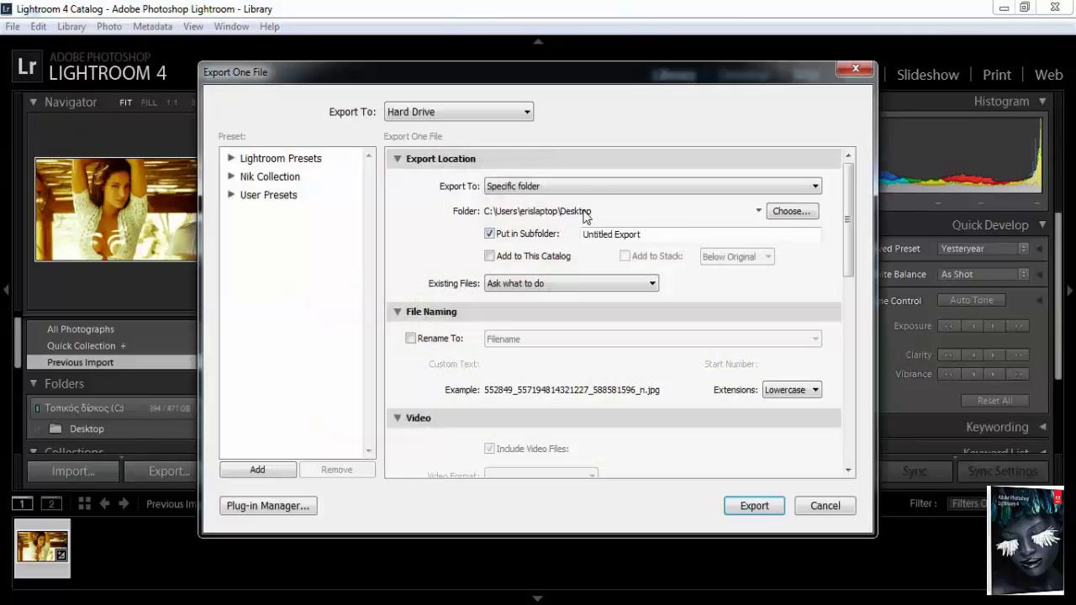
left_click(607, 187)
left_click(751, 215)
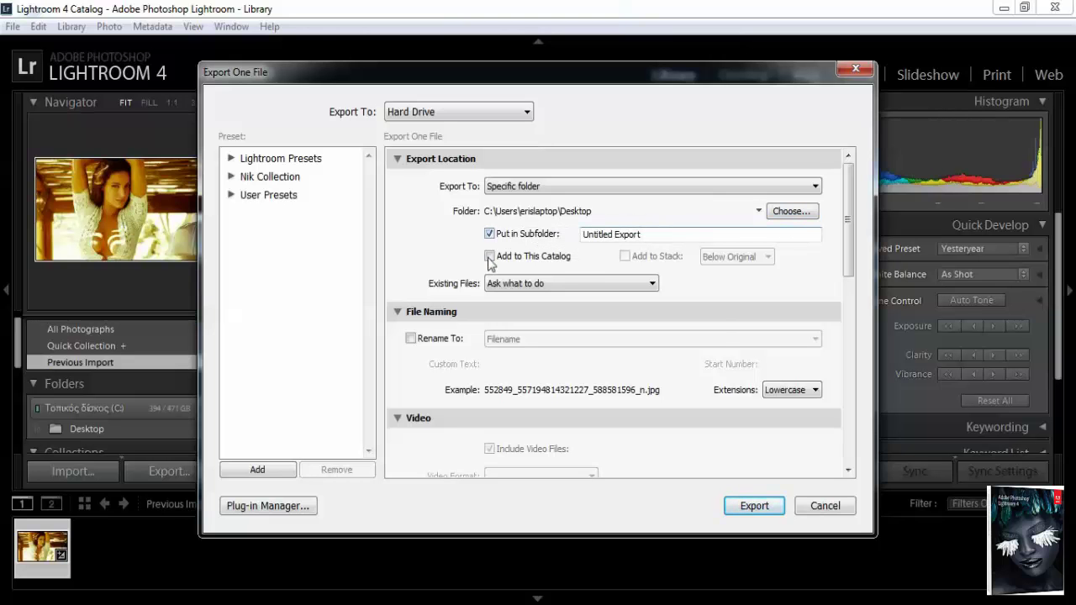
left_click(563, 285)
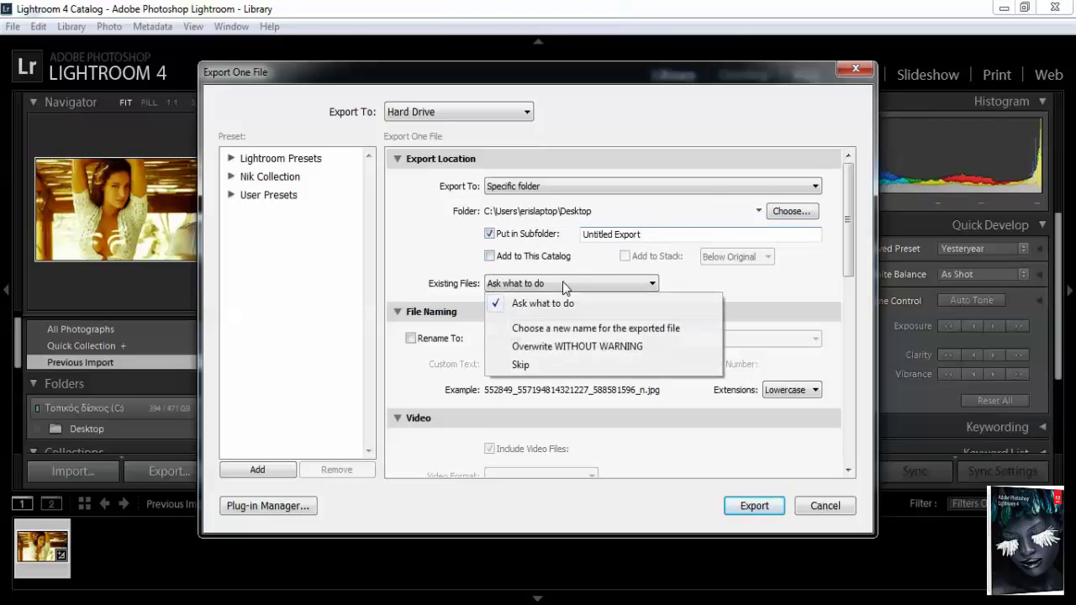
left_click(562, 281)
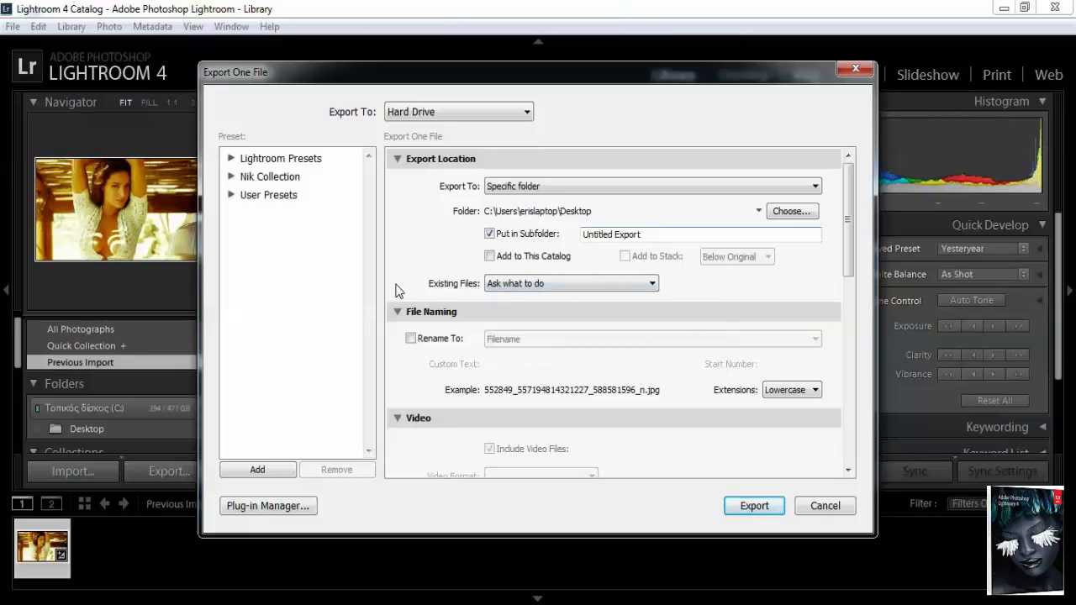
left_click(573, 281)
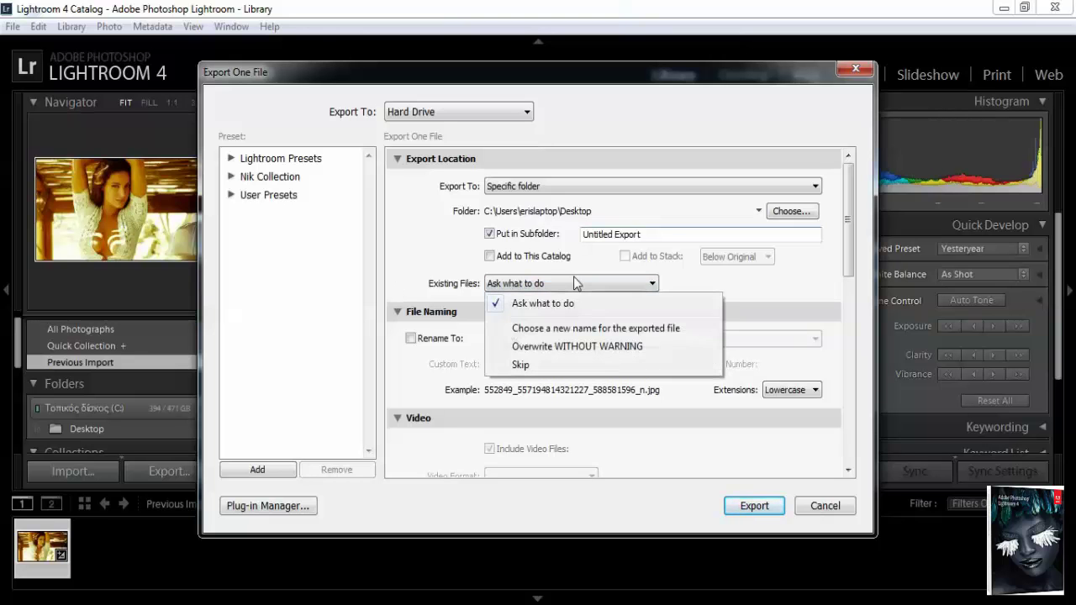
left_click(574, 283)
scroll(451, 309, "down", 5)
scroll(452, 298, "up", 5)
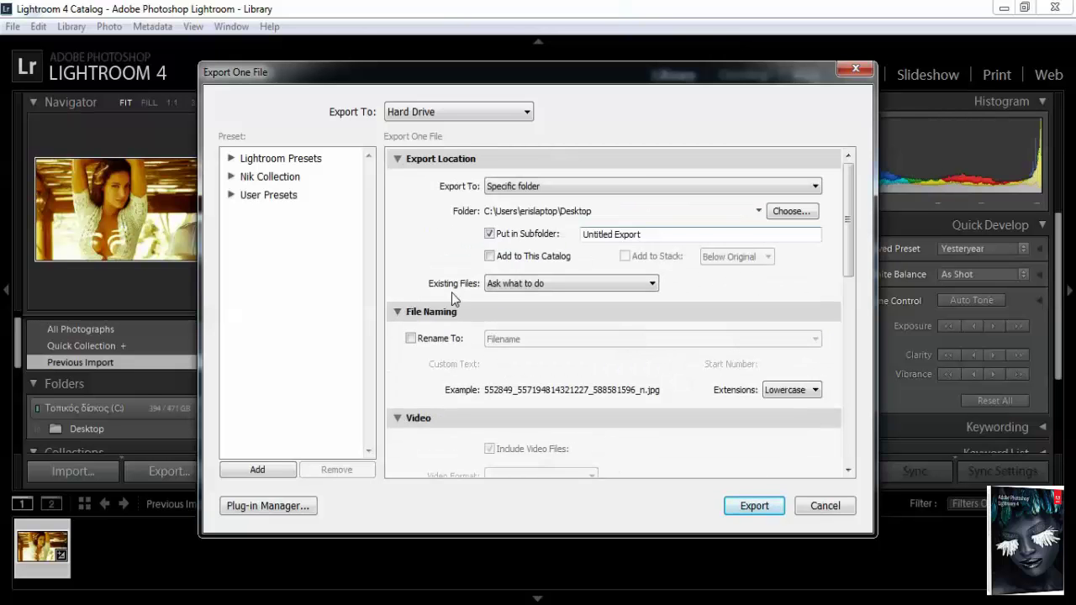
- Leave file renaming off, review the remaining settings, and export the portrait
left_click(411, 339)
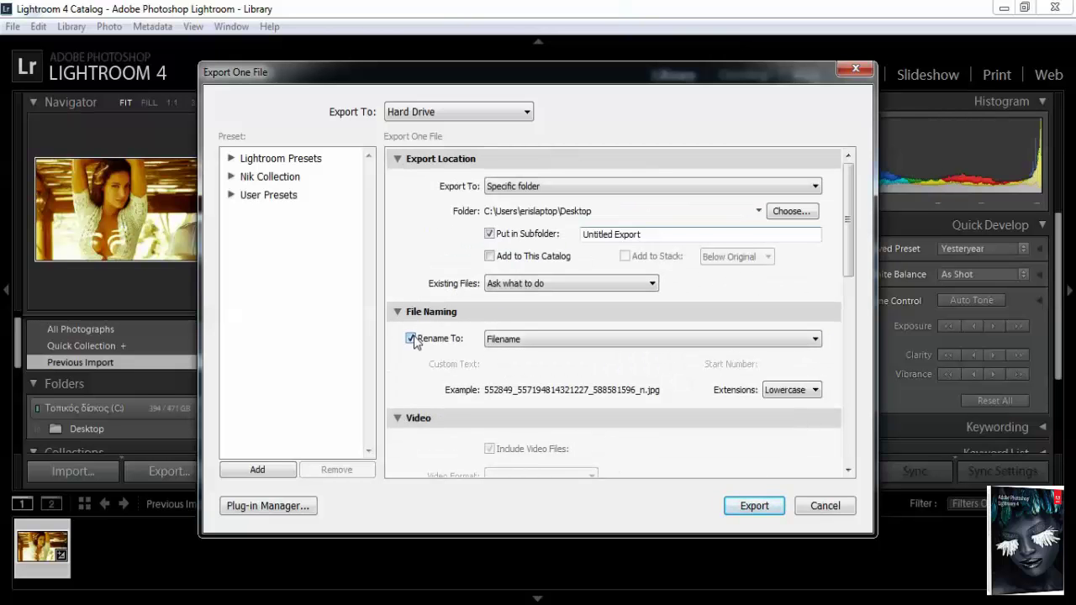
left_click(411, 339)
scroll(533, 307, "down", 1)
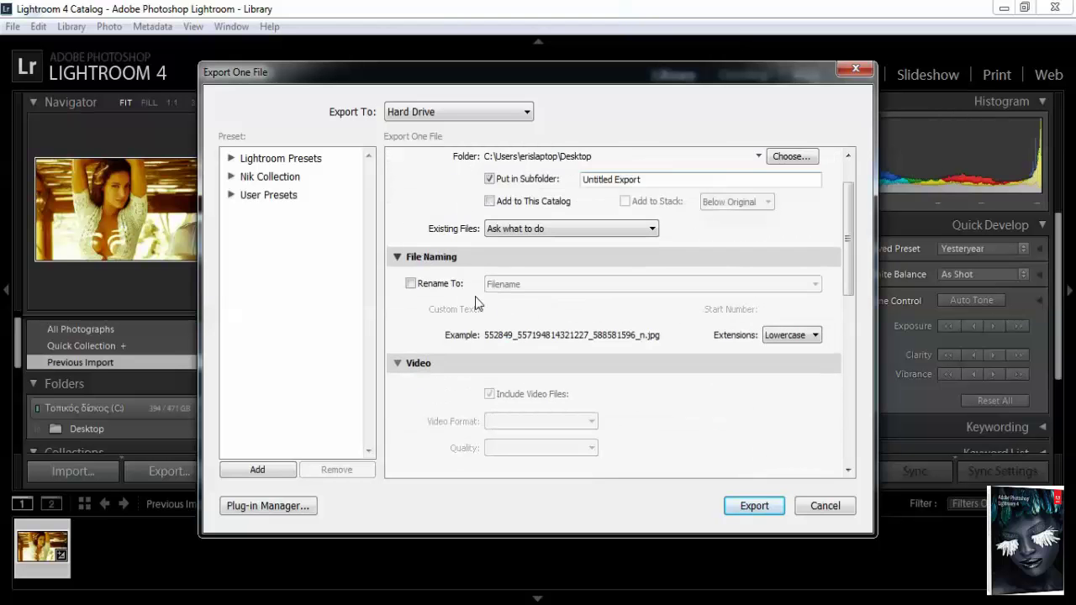
scroll(495, 313, "down", 5)
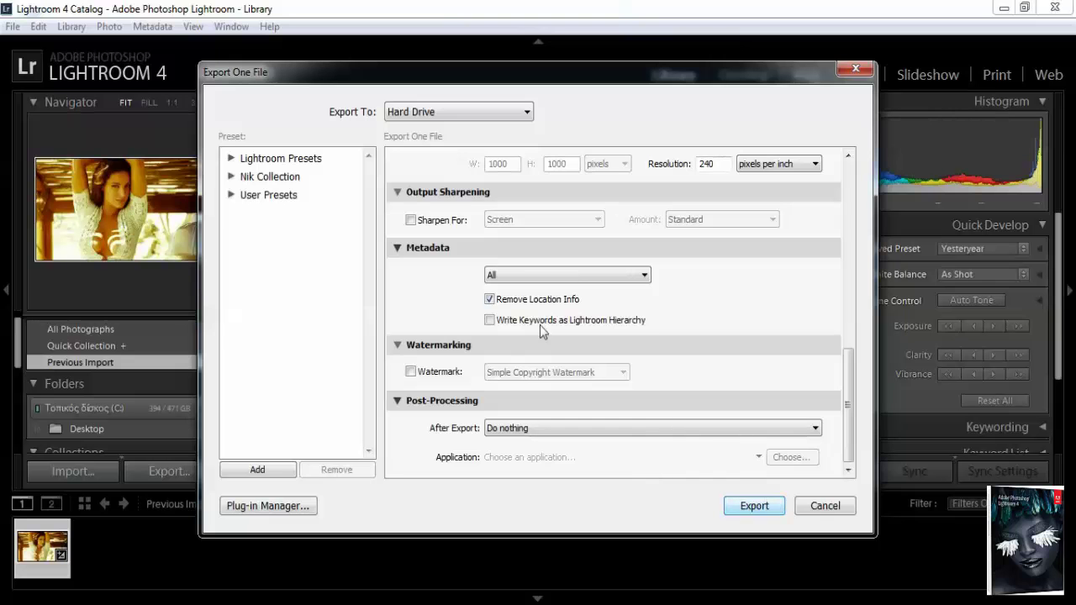
scroll(638, 329, "up", 6)
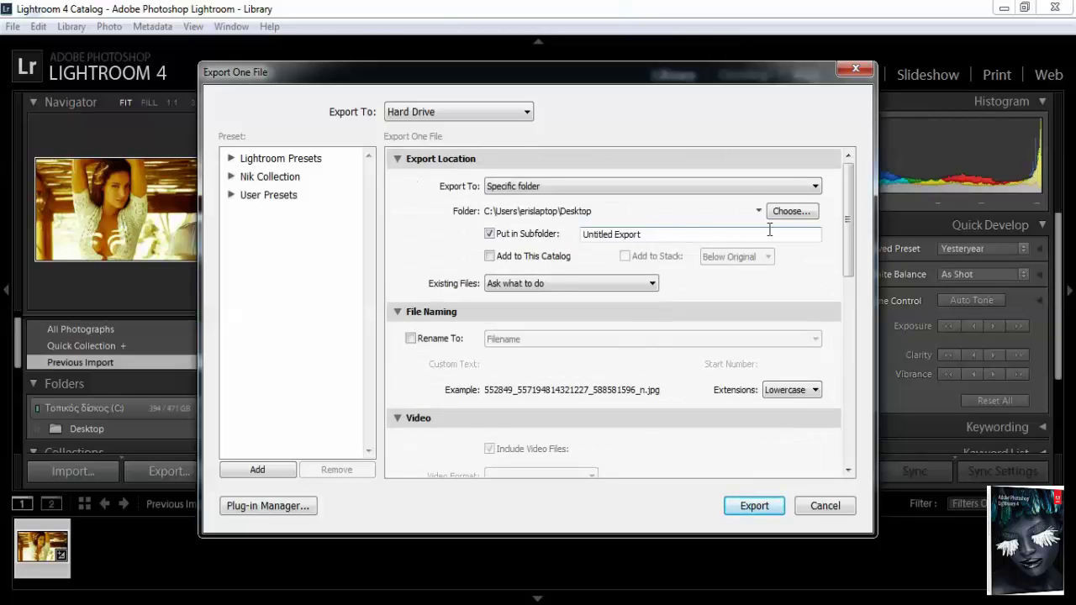
left_click(754, 506)
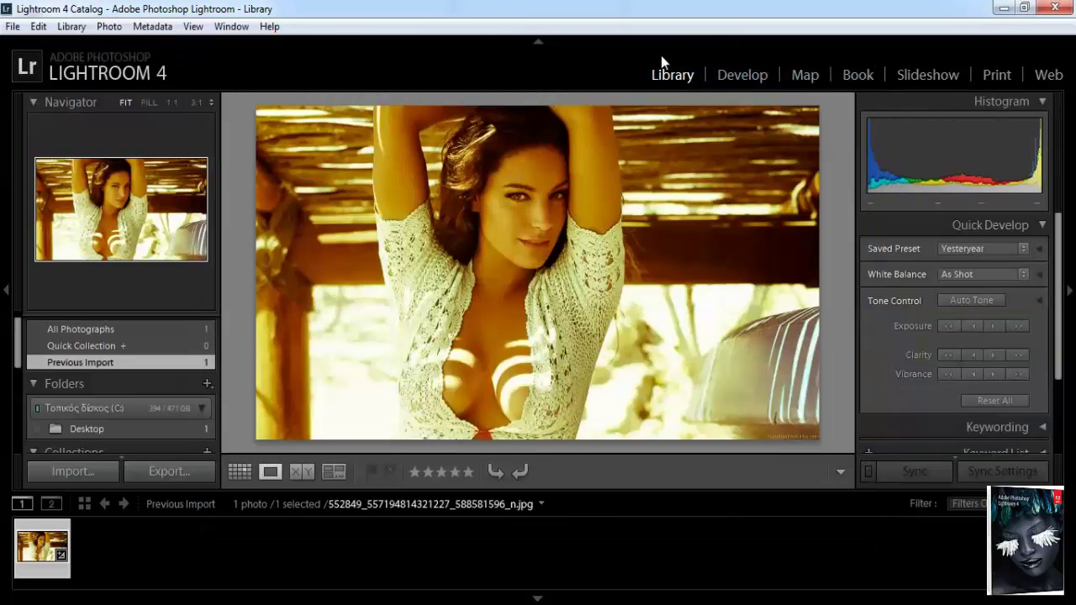
- Close Lightroom and open the original desktop photo in a viewer, moved to the right
left_click(1055, 10)
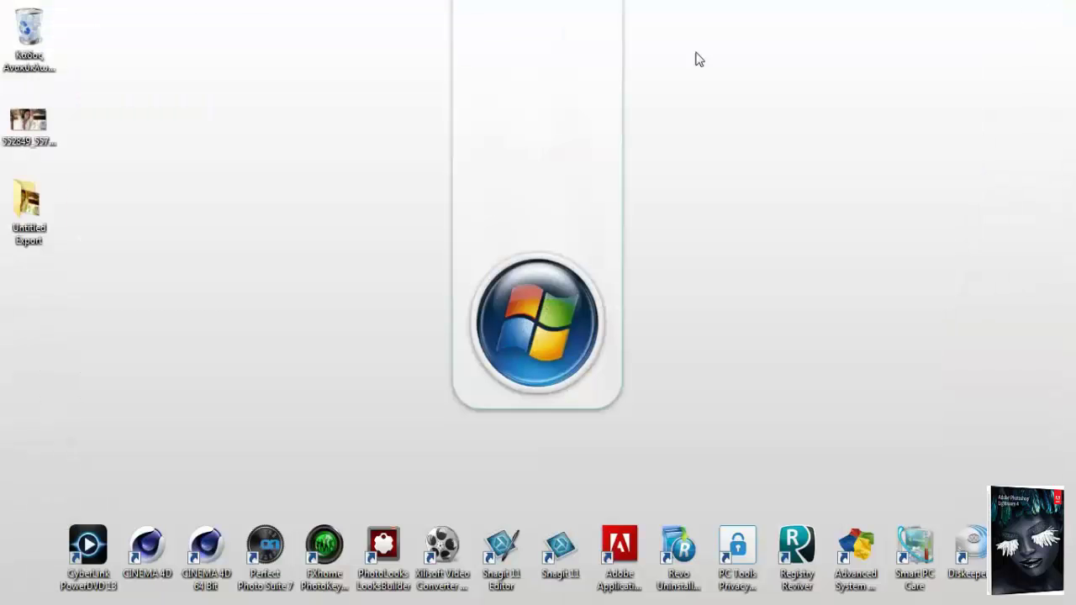
left_click(30, 124)
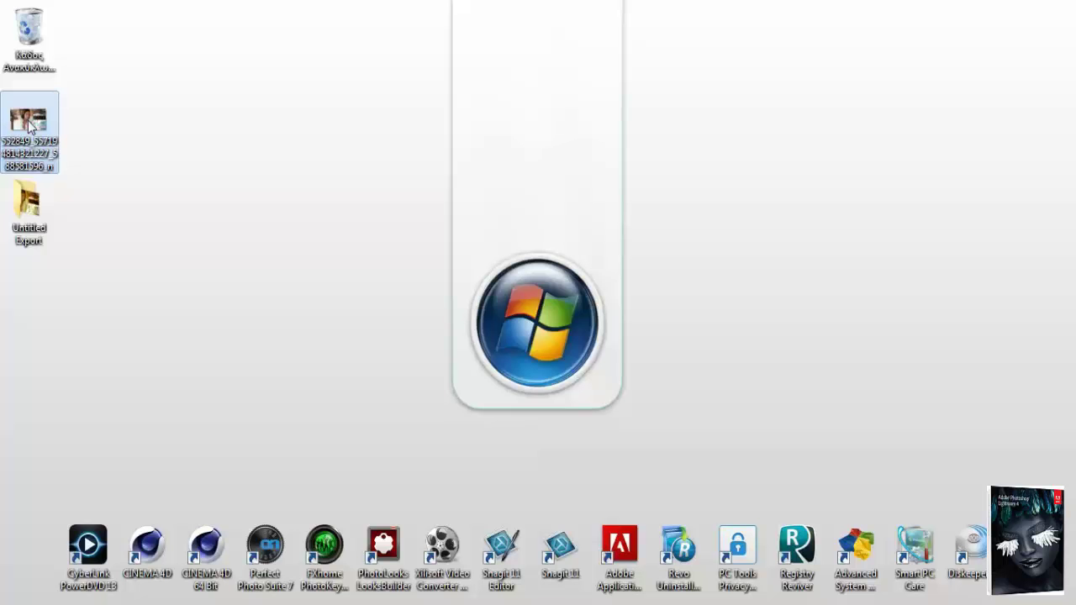
double_click(29, 121)
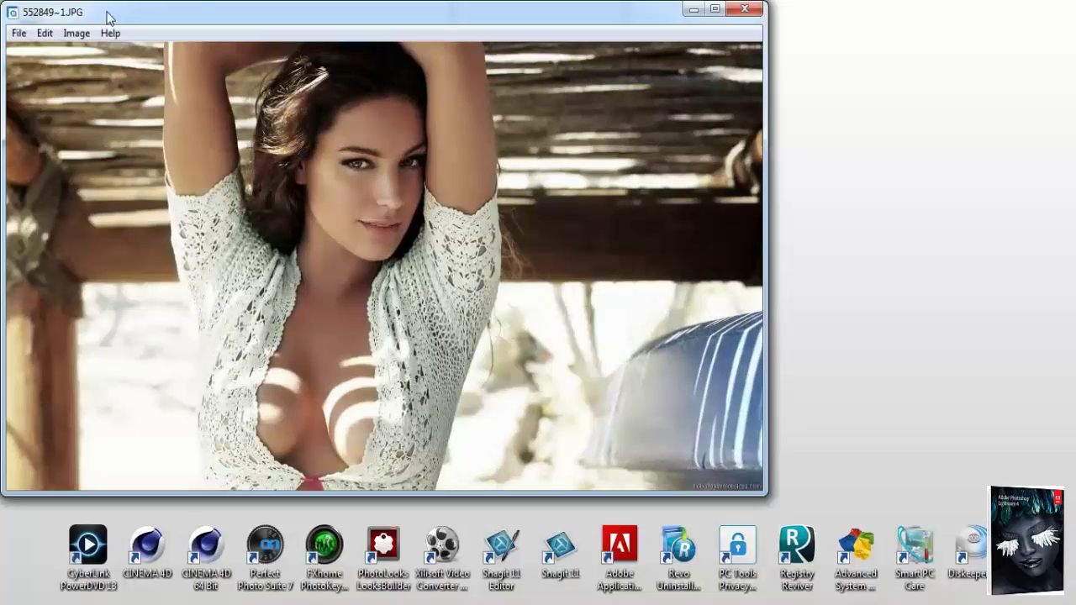
left_click_drag(108, 17, 391, 39)
- Open the exported photo from the Untitled Export folder in a second viewer
double_click(29, 206)
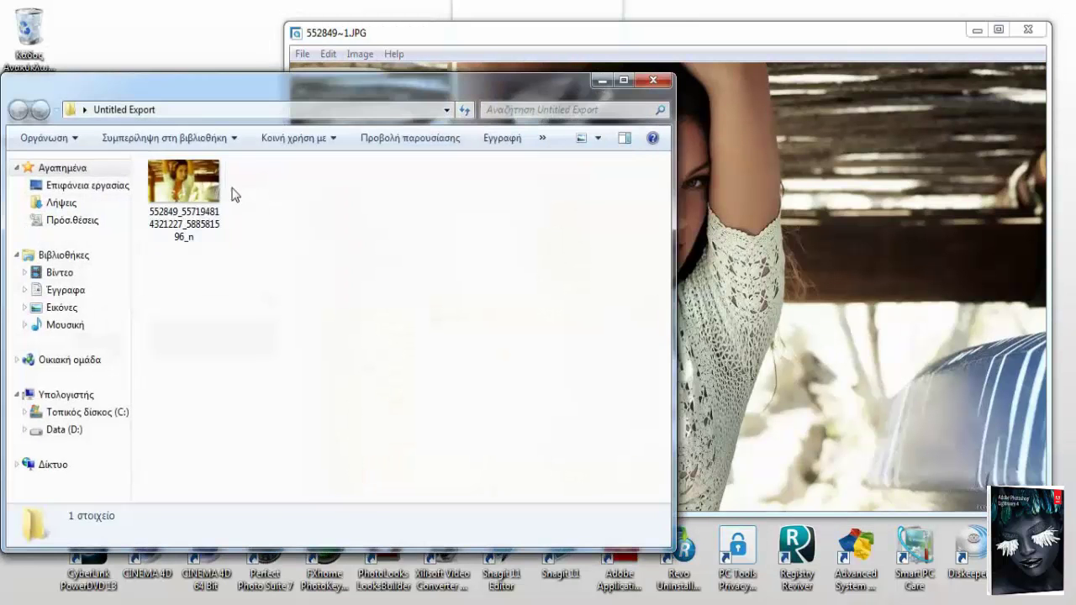
left_click(207, 192)
key("Return")
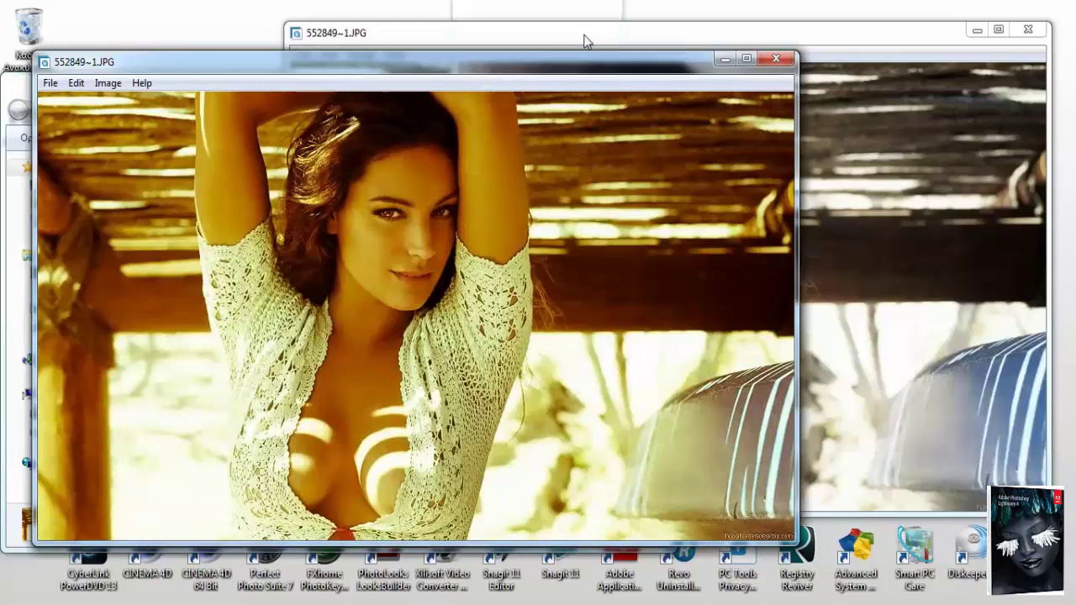
left_click_drag(583, 39, 702, 57)
- Place the yellow-toned export beside the original to compare, then close both viewers
left_click_drag(371, 67, 185, 63)
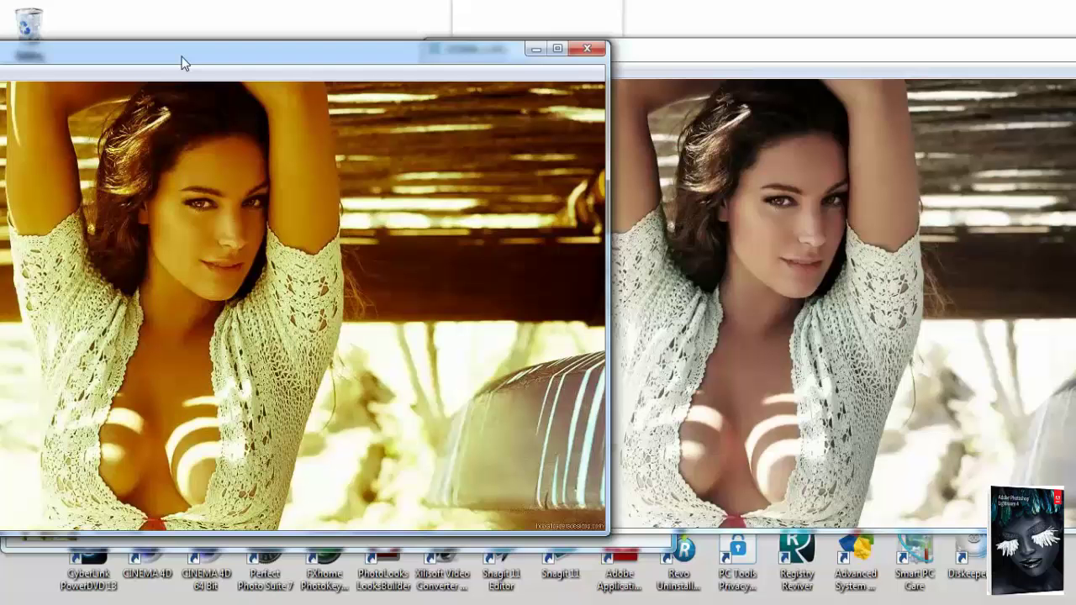
left_click_drag(185, 63, 249, 61)
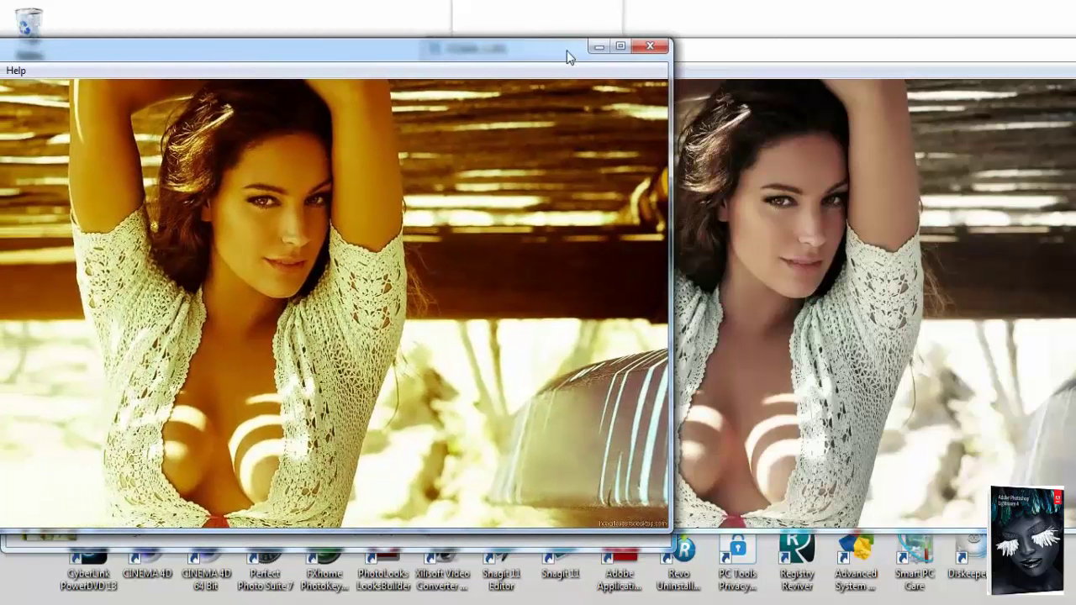
left_click(649, 47)
left_click_drag(684, 45, 411, 43)
left_click(902, 43)
left_click_drag(532, 85, 752, 44)
- Close the folder window and drag the Untitled Export folder and original photo into the Recycle Bin
left_click(889, 41)
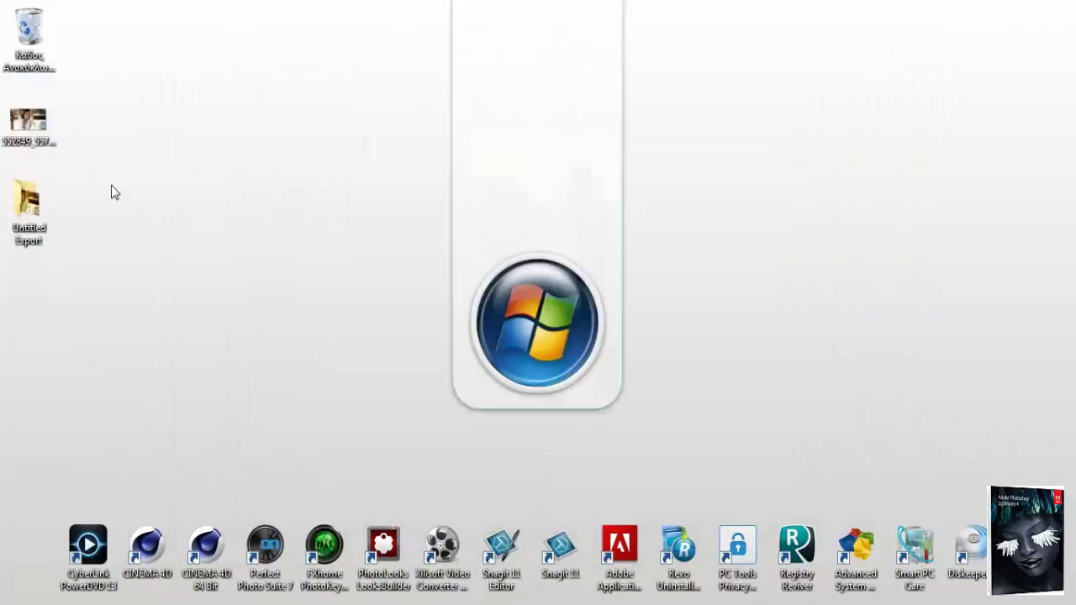
left_click_drag(25, 214, 30, 34)
left_click_drag(37, 122, 31, 33)
left_click_drag(265, 298, 1017, 430)
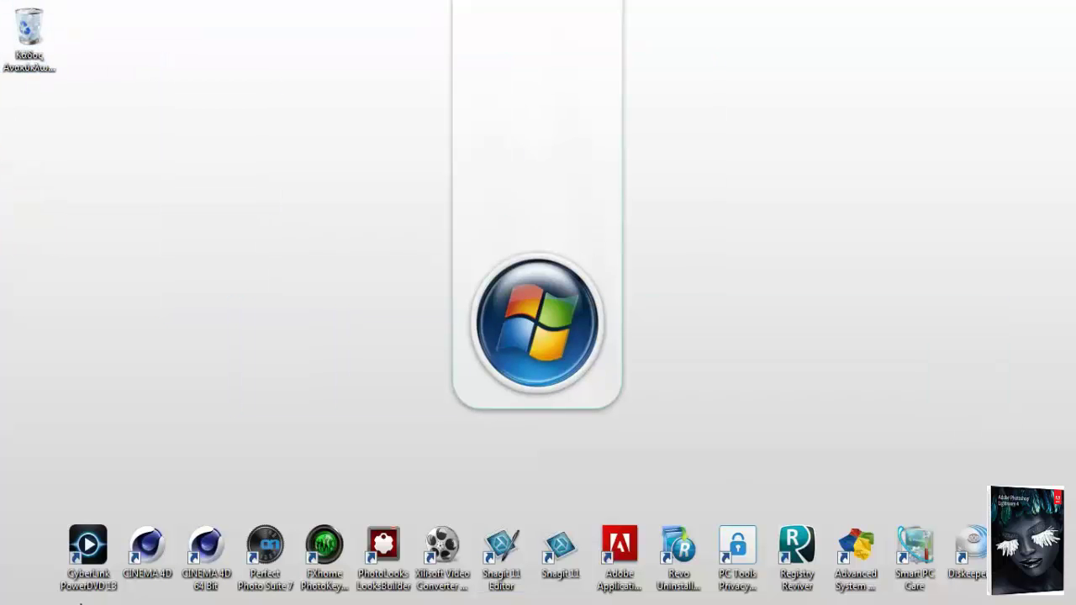